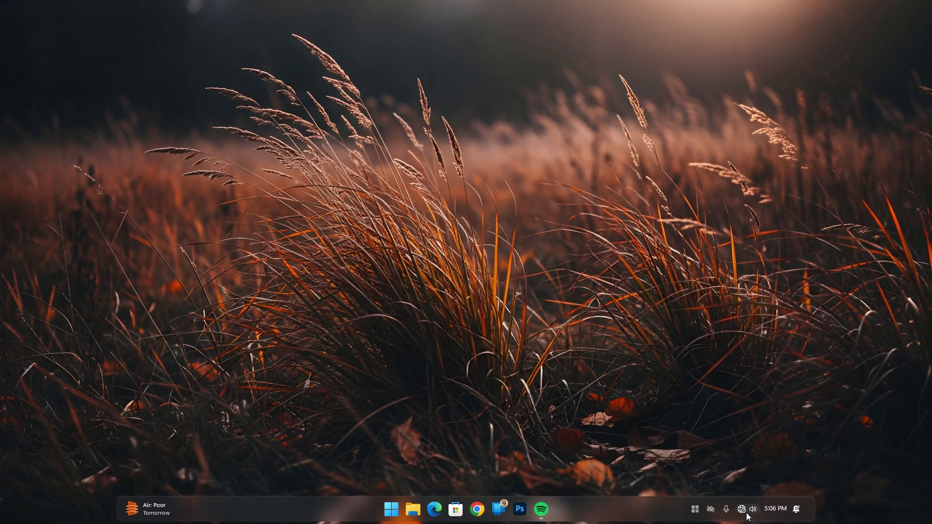
Open the quick settings, adjust the system volume to 70 and dismiss the panel
{"action": "left_click", "coordinate": [747, 512]}
{"action": "mouse_move", "coordinate": [846, 444]}
{"action": "left_mouse_down"}
{"action": "mouse_move", "coordinate": [826, 453]}
{"action": "mouse_move", "coordinate": [845, 446]}
{"action": "left_mouse_up"}
{"action": "left_click", "coordinate": [691, 433]}
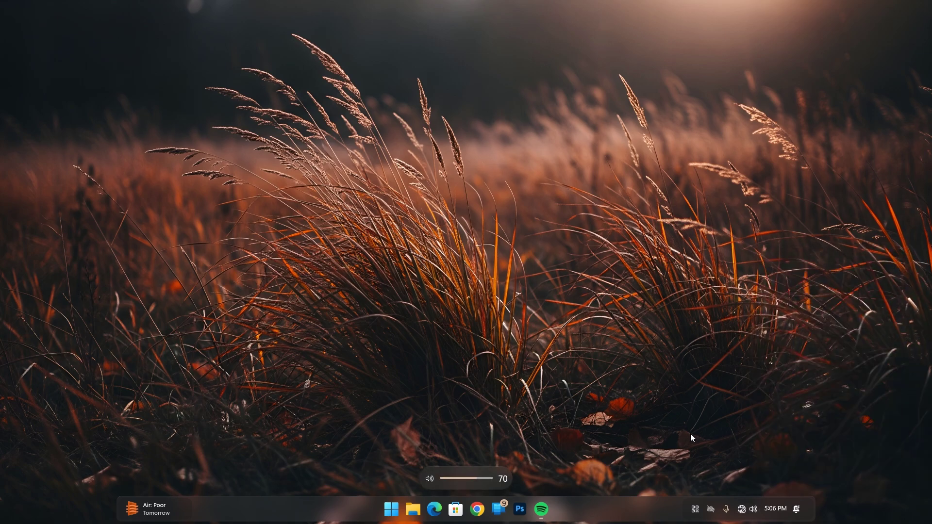
Look through the app categories in the Start menu, expand the Entertainment group, and close the menu
{"action": "left_click", "coordinate": [396, 509]}
{"action": "scroll", "coordinate": [477, 359], "scroll_direction": "down", "scroll_amount": 5}
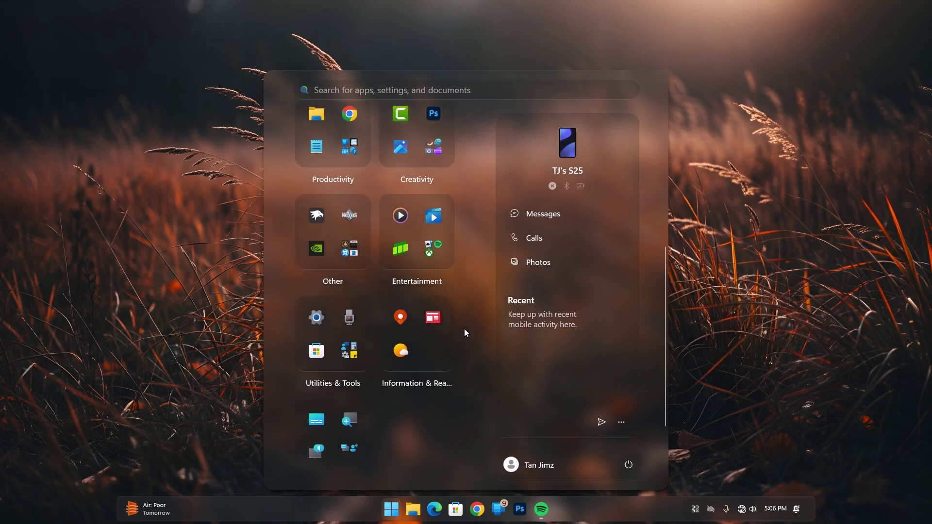
{"action": "left_click", "coordinate": [419, 285]}
{"action": "left_click", "coordinate": [372, 387]}
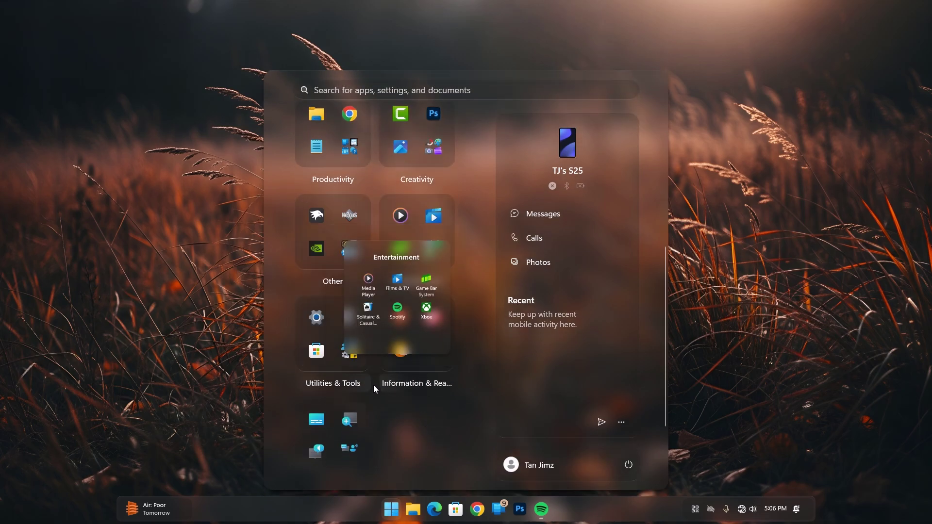
{"action": "left_click", "coordinate": [735, 298]}
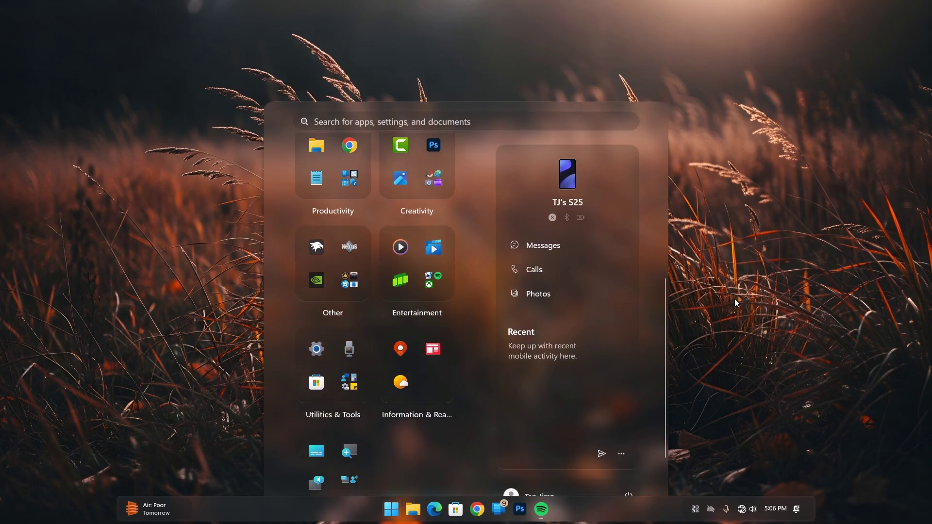
Open a File Explorer window to view its translucent styling and close it
{"action": "left_click", "coordinate": [413, 510]}
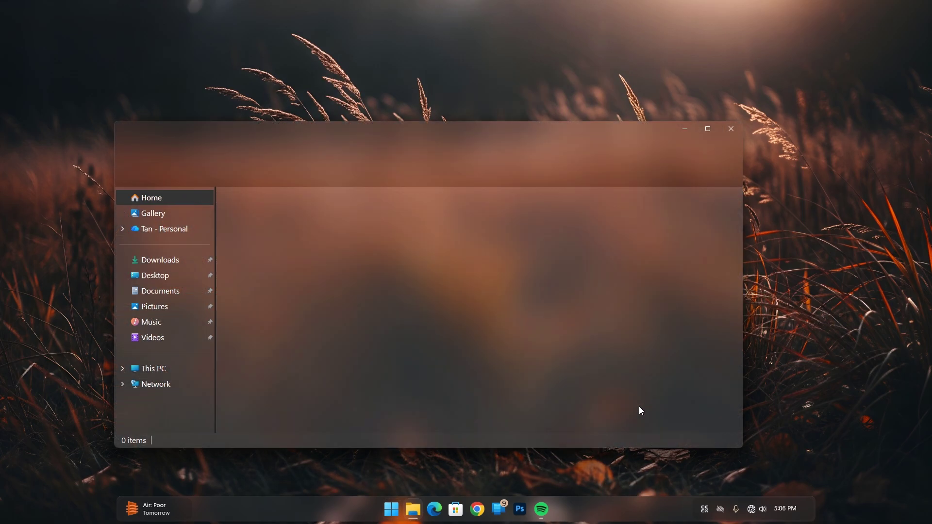
{"action": "left_click", "coordinate": [731, 131]}
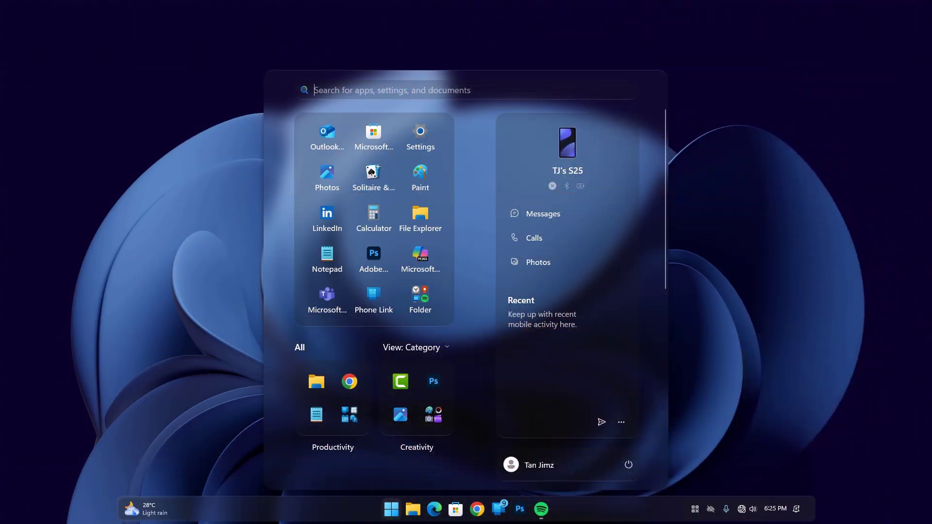
View the quick settings and the Start menu from the desktop
{"action": "left_click", "coordinate": [751, 509]}
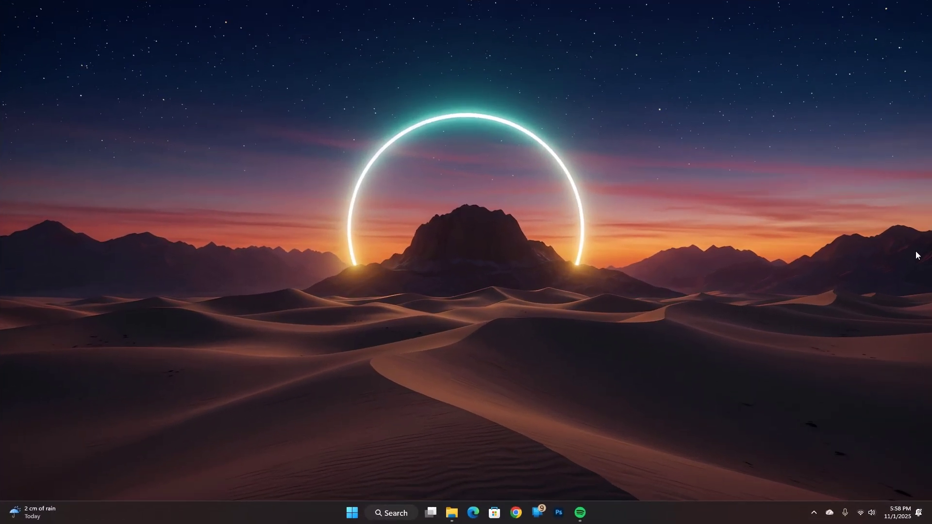
{"action": "key", "text": "super"}
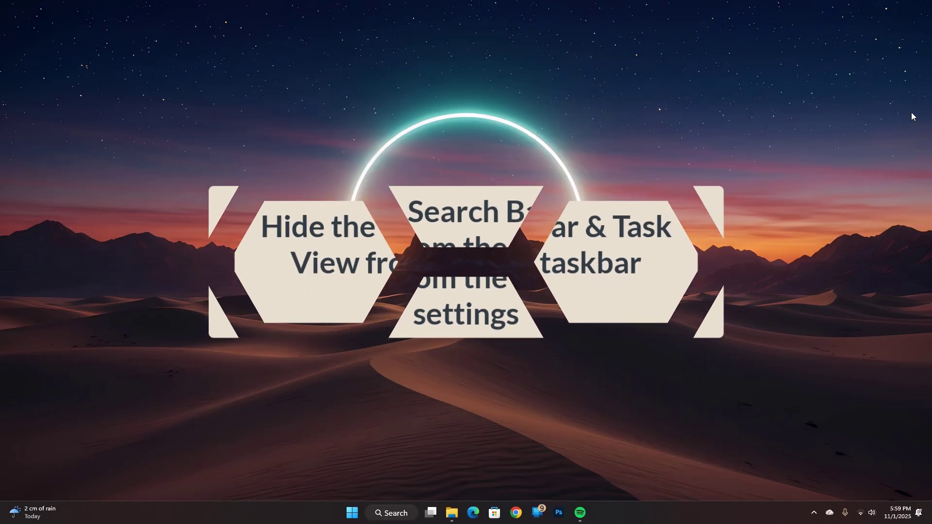
In the taskbar settings, set Search to Hide and turn off Task view, closing the settings window when done
{"action": "right_click", "coordinate": [681, 520]}
{"action": "left_click", "coordinate": [713, 492]}
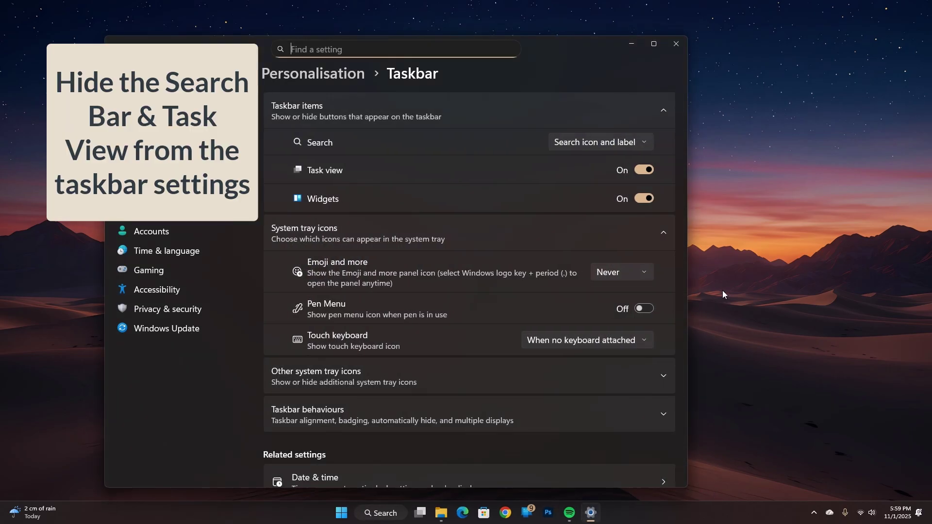
{"action": "left_click", "coordinate": [642, 143]}
{"action": "left_click", "coordinate": [571, 101]}
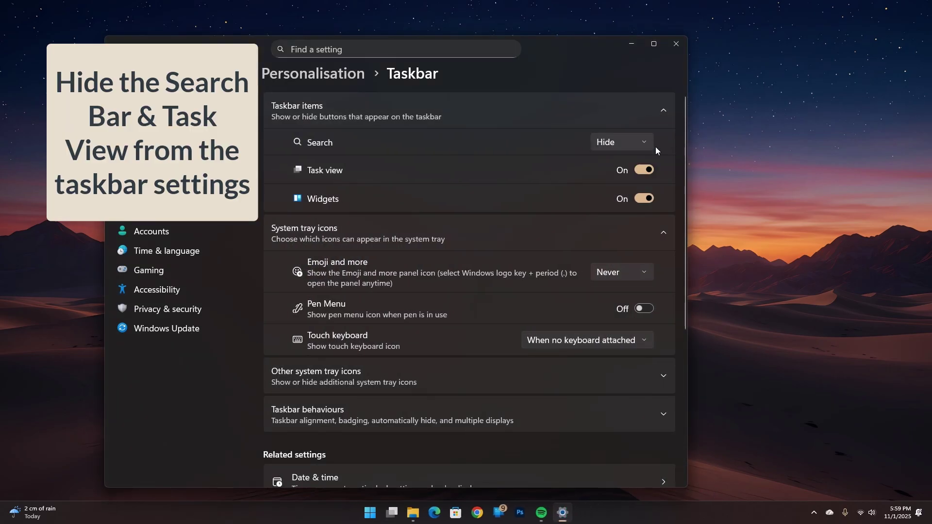
{"action": "left_click", "coordinate": [645, 170]}
{"action": "left_click", "coordinate": [676, 44]}
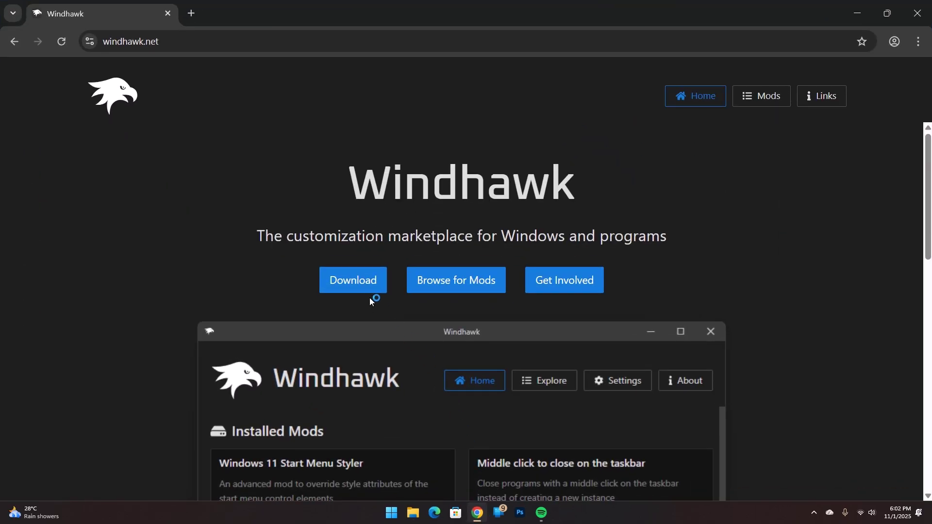
Download windhawk_setup.exe from windhawk.net and run it with English as the installer language
{"action": "left_click", "coordinate": [355, 280]}
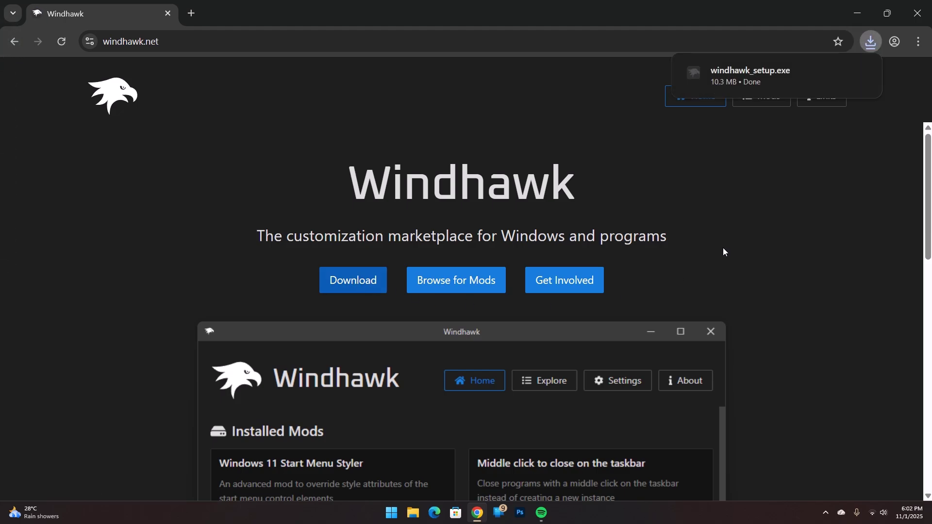
{"action": "left_click", "coordinate": [768, 73]}
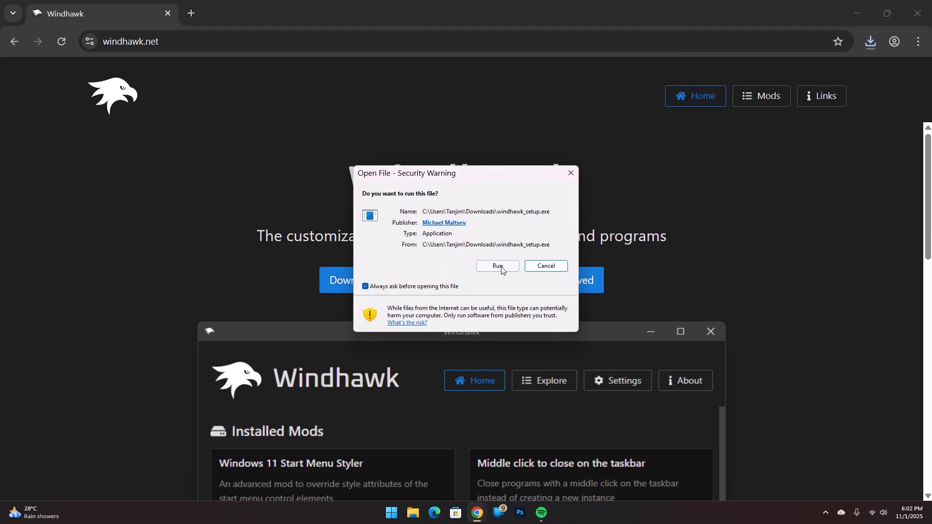
{"action": "left_click", "coordinate": [503, 269]}
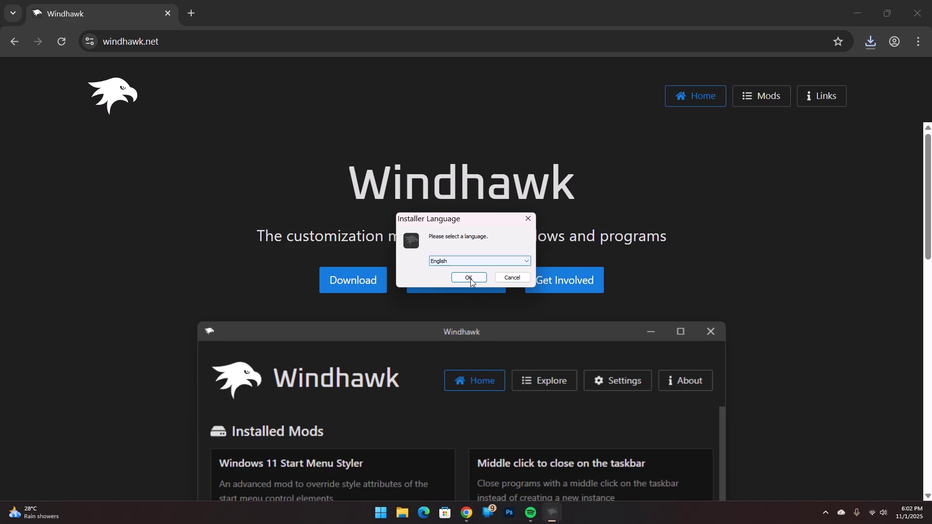
{"action": "left_click", "coordinate": [472, 279]}
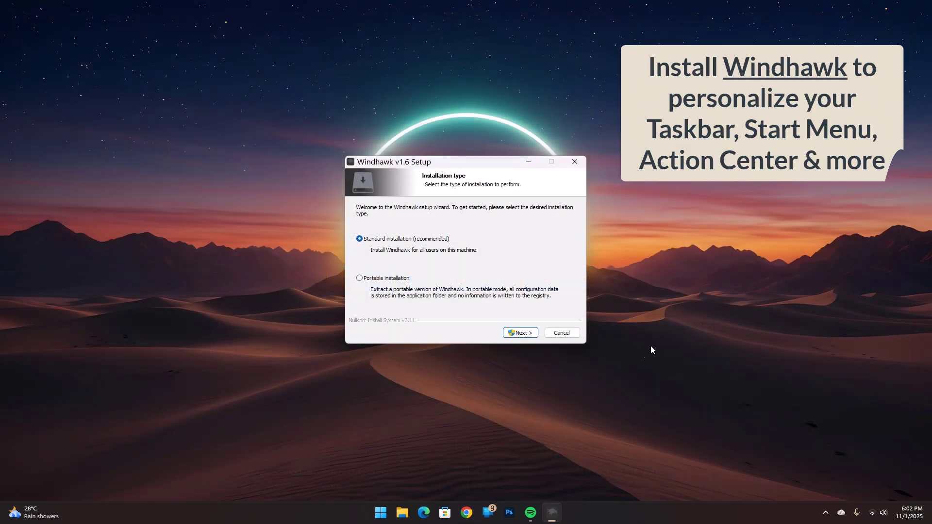
Complete the Windhawk setup with the standard installation and open Windhawk on finishing
{"action": "left_click", "coordinate": [518, 332]}
{"action": "left_click", "coordinate": [413, 345]}
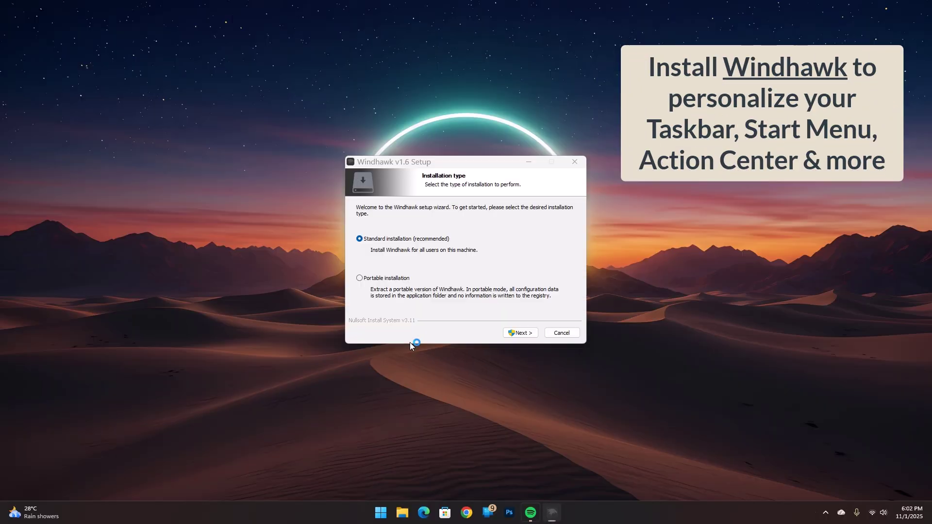
{"action": "left_click", "coordinate": [517, 333]}
{"action": "left_click", "coordinate": [518, 333]}
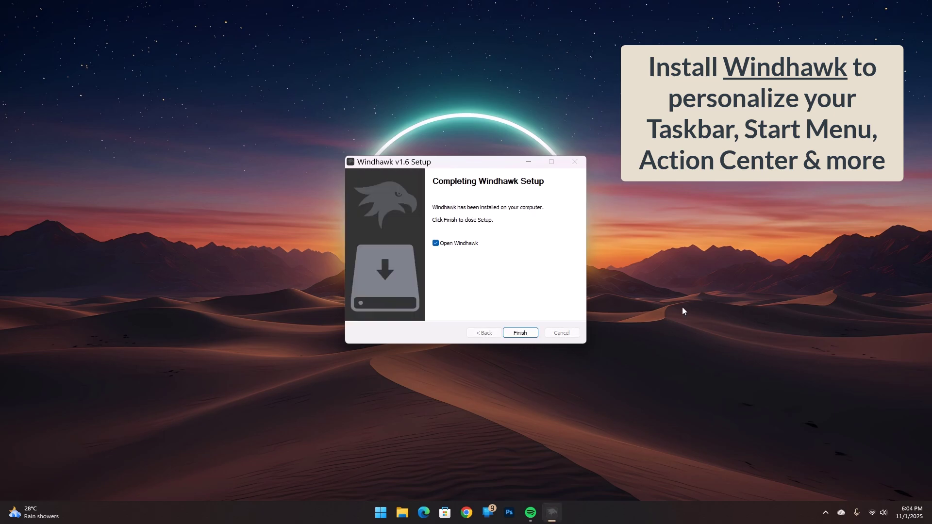
{"action": "left_click", "coordinate": [520, 332]}
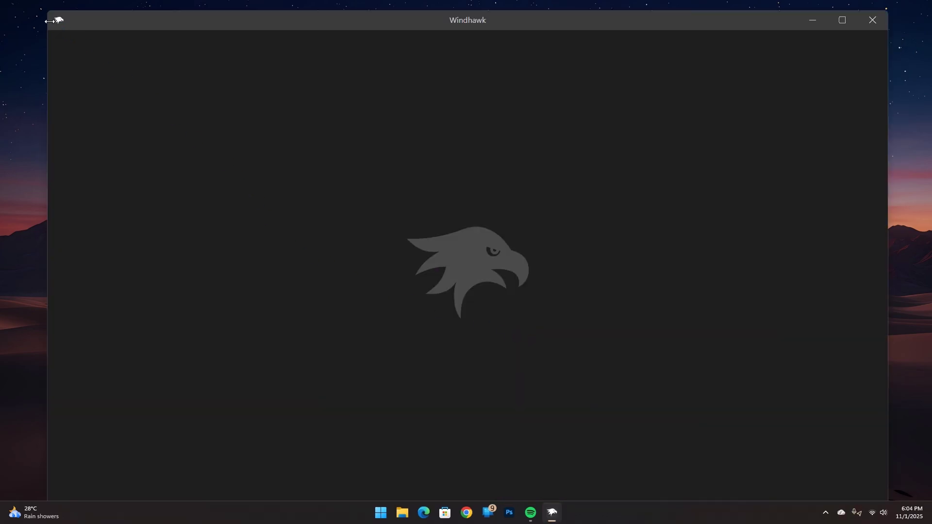
Shrink the Windhawk window and install the "Taskbar height and icon size" mod, accepting the risk
{"action": "left_click_drag", "start_coordinate": [49, 18], "coordinate": [88, 92]}
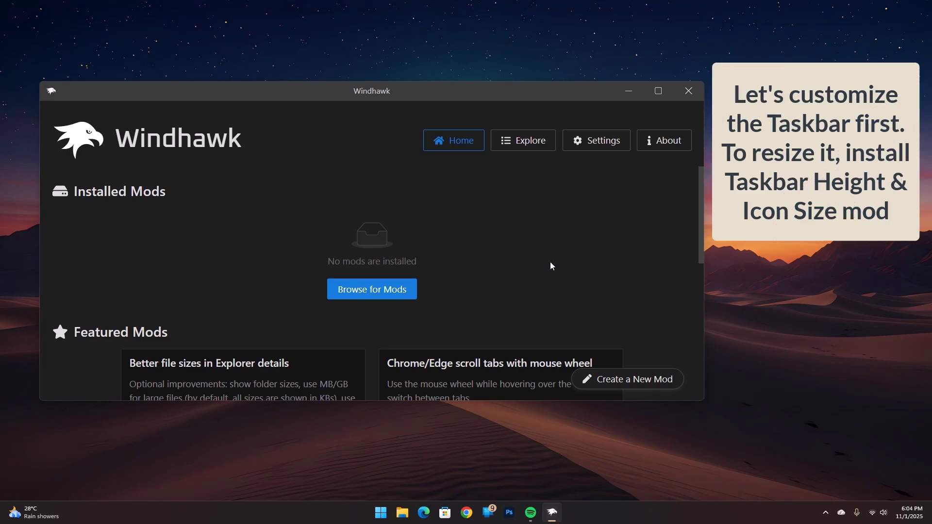
{"action": "left_click", "coordinate": [532, 142]}
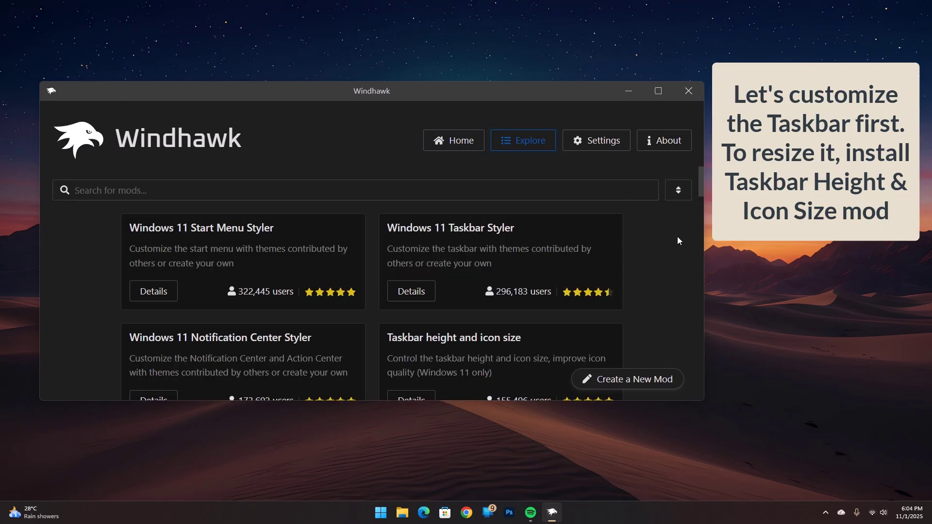
{"action": "scroll", "coordinate": [677, 236], "scroll_direction": "down", "scroll_amount": 2}
{"action": "left_click", "coordinate": [398, 340]}
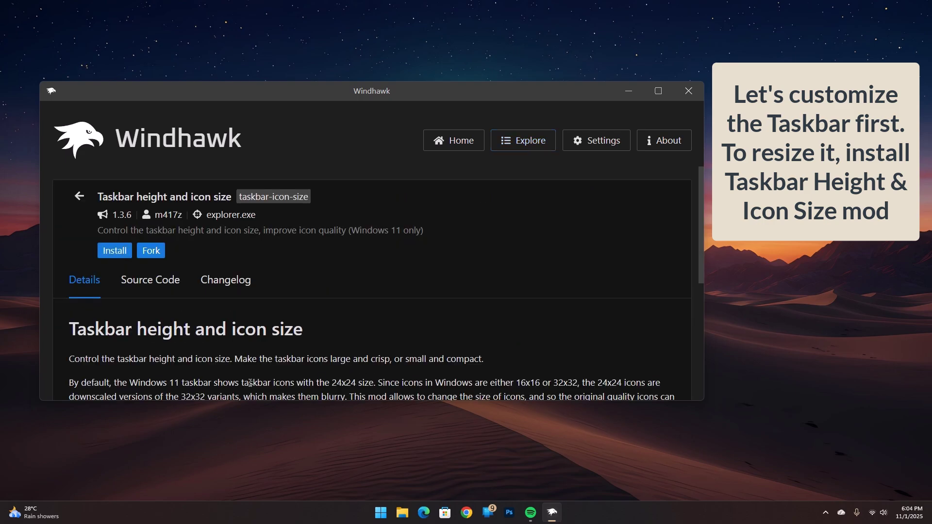
{"action": "left_click", "coordinate": [102, 255]}
{"action": "left_click", "coordinate": [478, 361]}
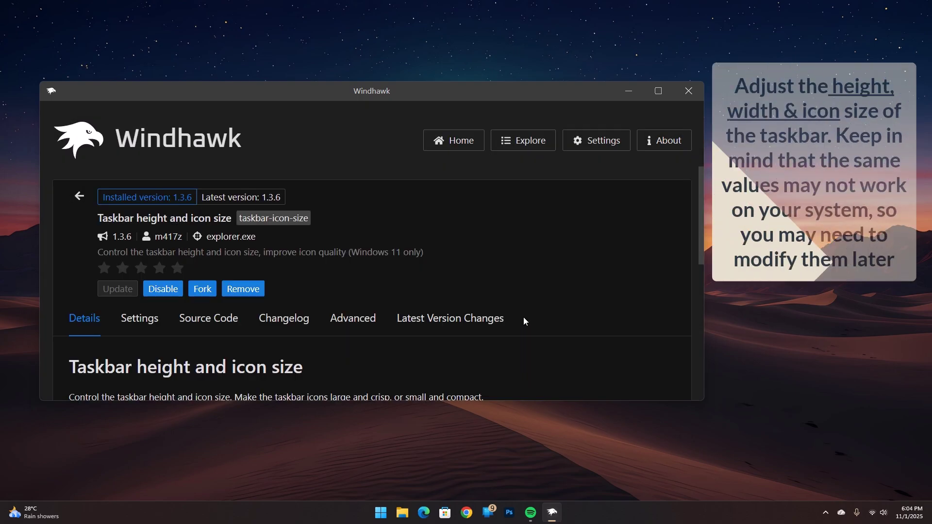
Set the mod's taskbar height to 58 and icon size to 30, and save the settings
{"action": "left_click", "coordinate": [140, 318]}
{"action": "scroll", "coordinate": [211, 330], "scroll_direction": "down", "scroll_amount": 4}
{"action": "left_click", "coordinate": [109, 245]}
{"action": "key", "text": "BackSpace"}
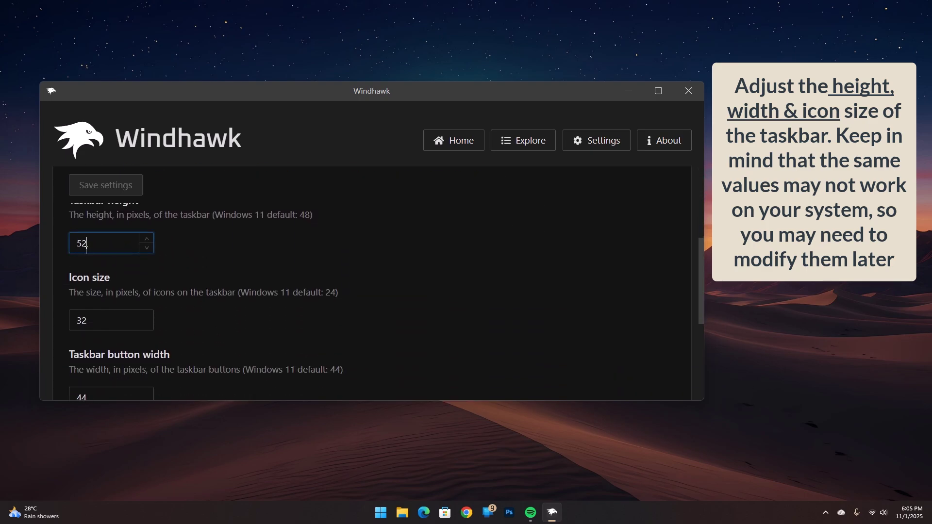
{"action": "type", "text": "8"}
{"action": "left_click", "coordinate": [142, 320]}
{"action": "key", "text": "BackSpace"}
{"action": "type", "text": "0"}
{"action": "scroll", "coordinate": [136, 285], "scroll_direction": "down", "scroll_amount": 2}
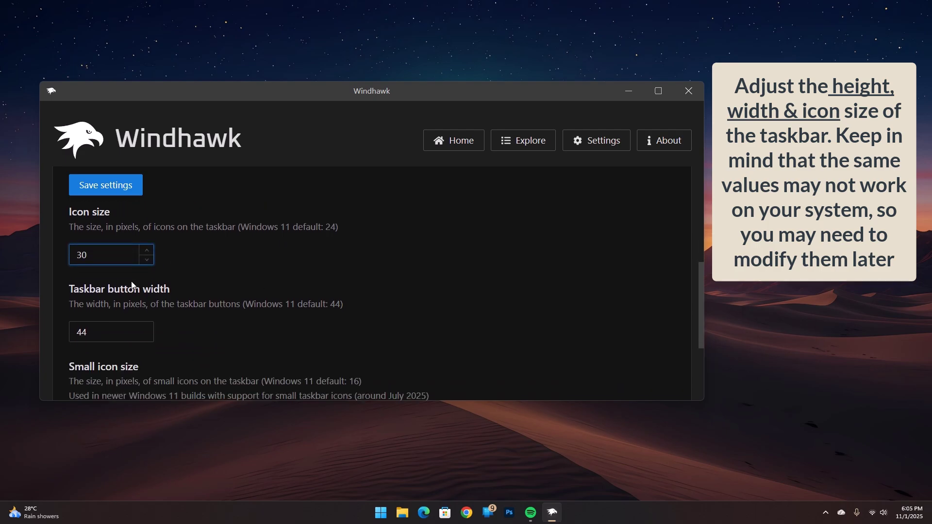
{"action": "scroll", "coordinate": [293, 264], "scroll_direction": "up", "scroll_amount": 2}
{"action": "left_click", "coordinate": [122, 187]}
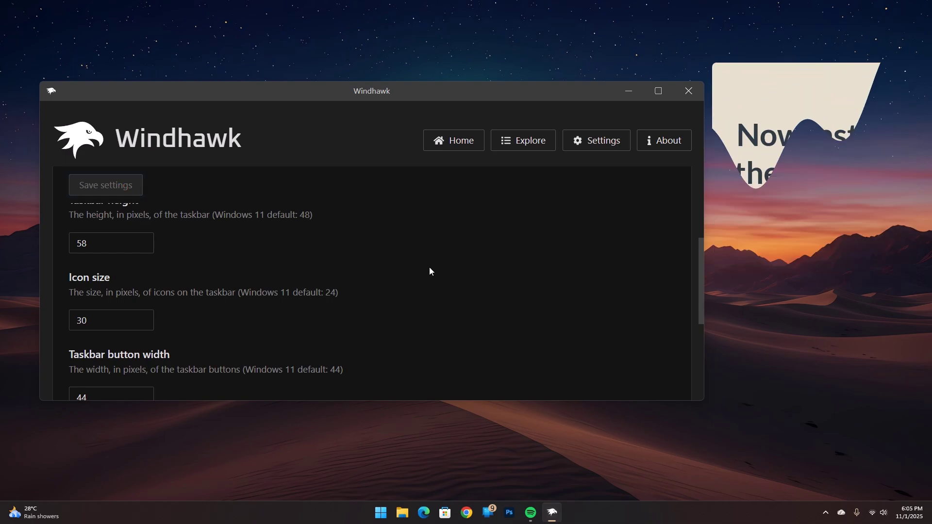
Install the Windows 11 Taskbar Styler mod, accepting the risk, and bring up its advanced mod settings code
{"action": "left_click", "coordinate": [519, 147]}
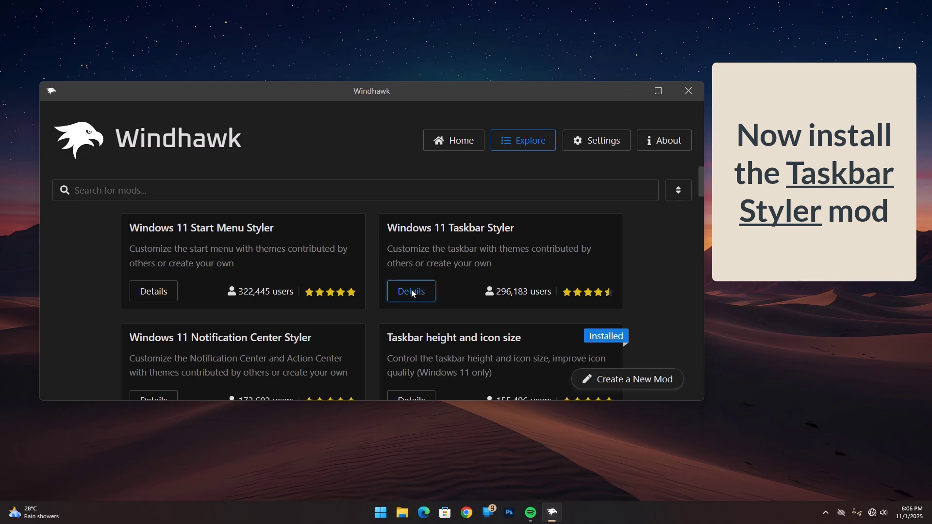
{"action": "left_click", "coordinate": [412, 293]}
{"action": "left_click", "coordinate": [103, 252]}
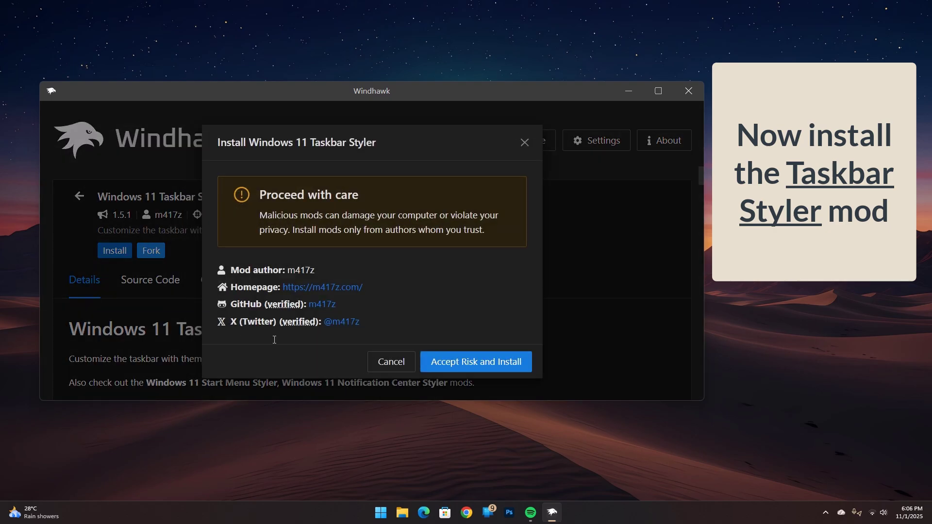
{"action": "left_click", "coordinate": [452, 364]}
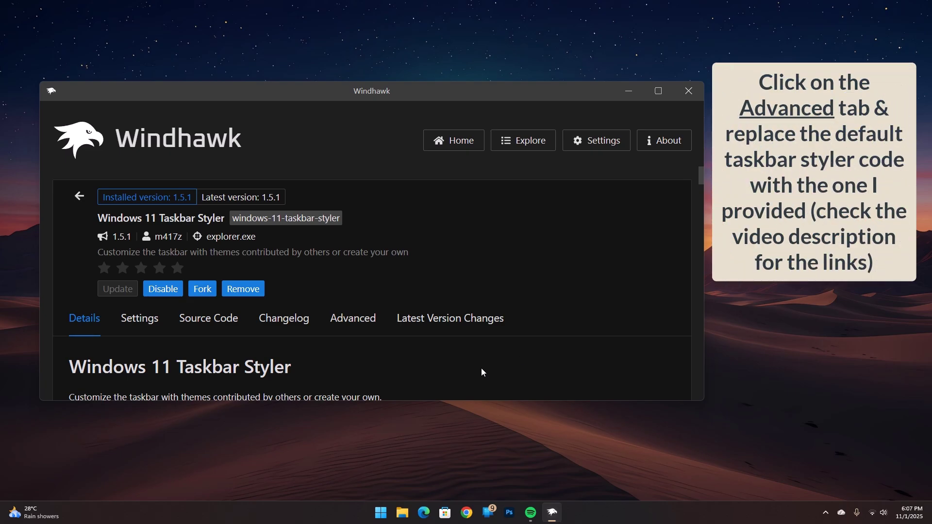
{"action": "left_click", "coordinate": [359, 319]}
{"action": "scroll", "coordinate": [392, 313], "scroll_direction": "down", "scroll_amount": 5}
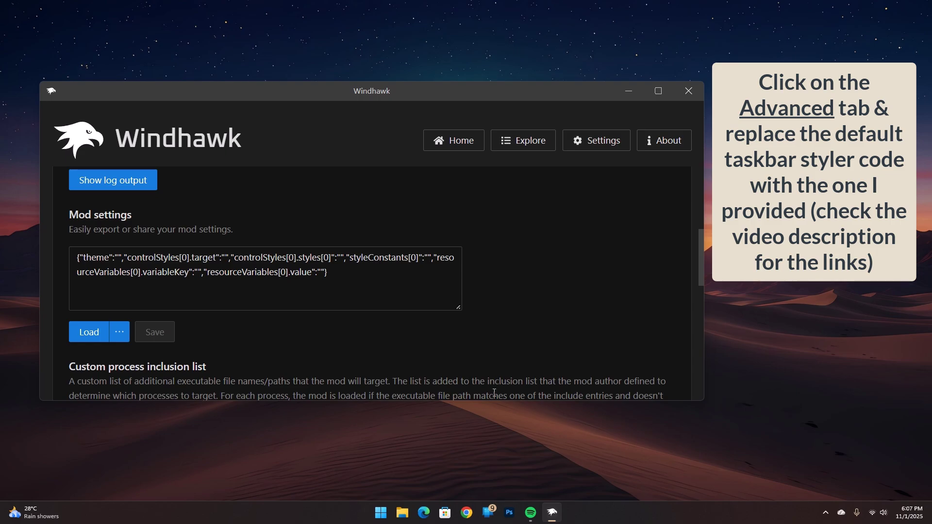
In File Explorer, open Taskbar 25h2.txt from the W41 25h2 Codes & Wallpapers folder in Downloads and copy its entire text
{"action": "left_click", "coordinate": [402, 513]}
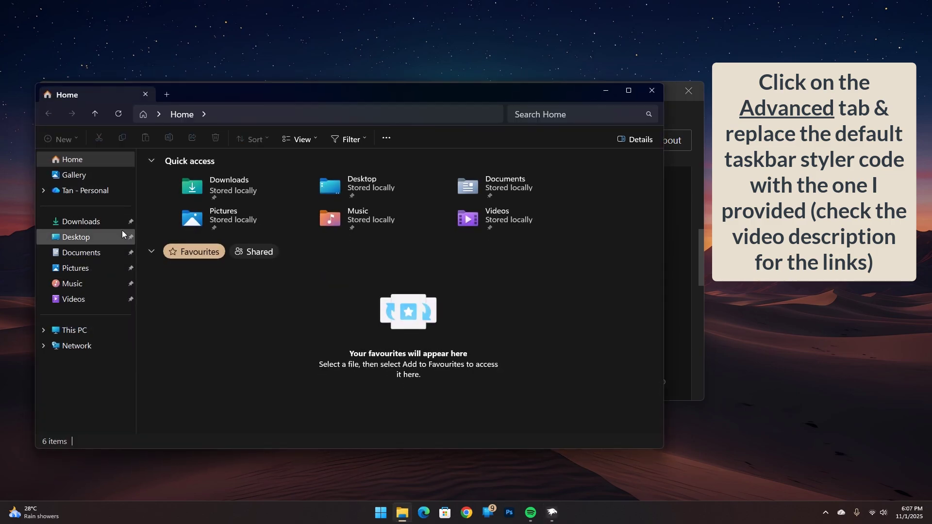
{"action": "left_click", "coordinate": [80, 222]}
{"action": "double_click", "coordinate": [225, 173]}
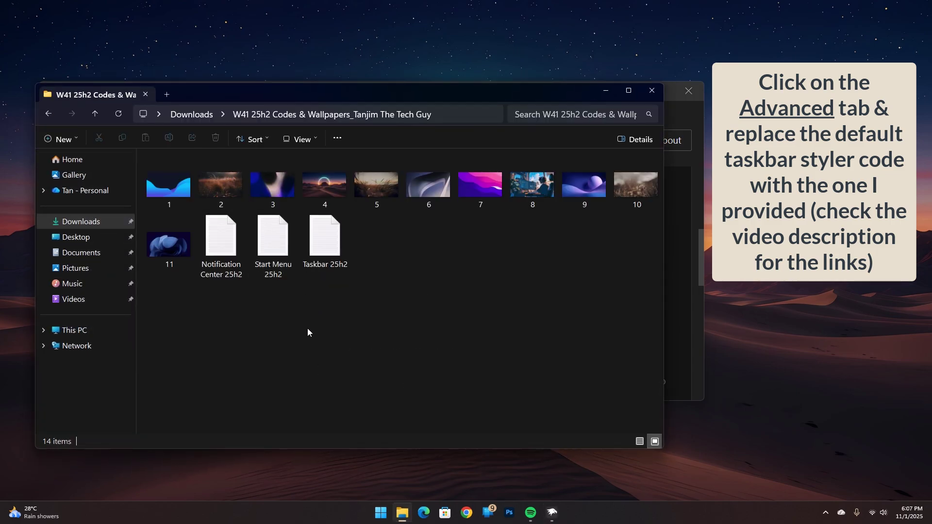
{"action": "left_click", "coordinate": [335, 244]}
{"action": "double_click", "coordinate": [335, 243]}
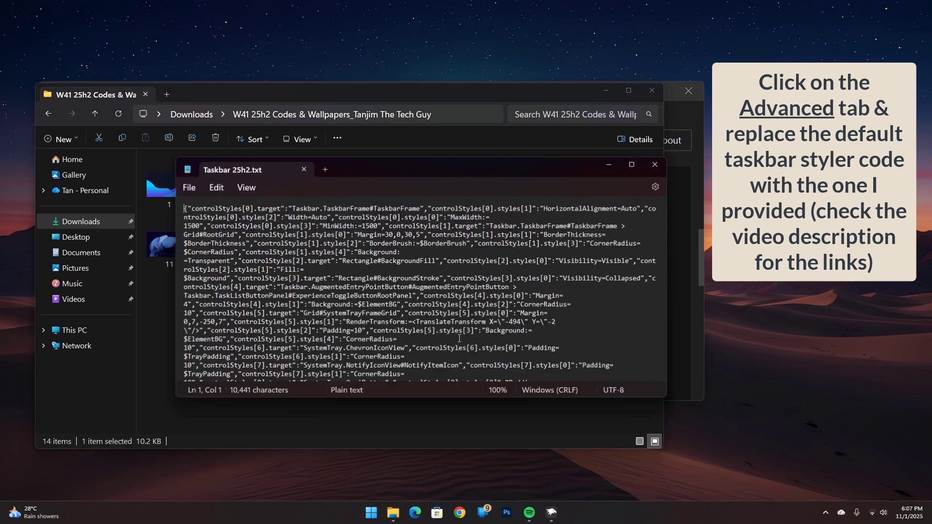
{"action": "key", "text": "ctrl+a"}
{"action": "right_click", "coordinate": [365, 245]}
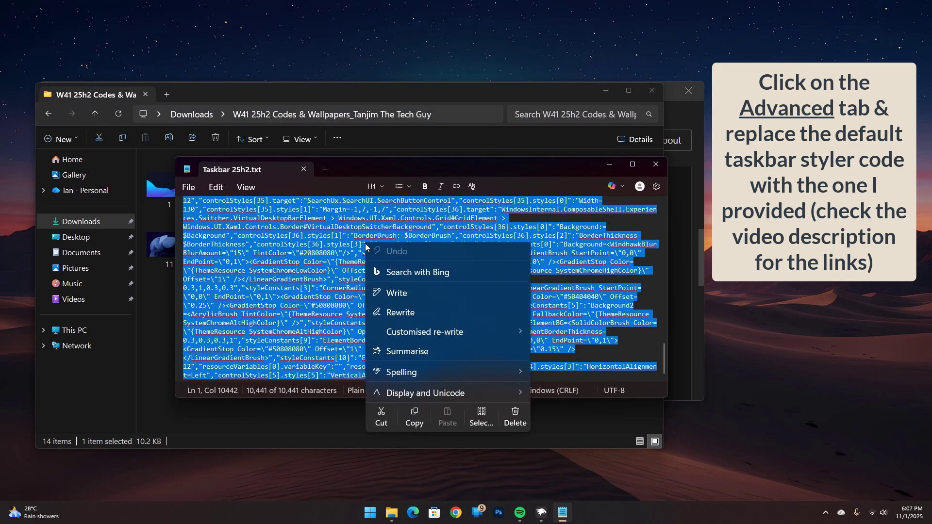
{"action": "left_click", "coordinate": [416, 417]}
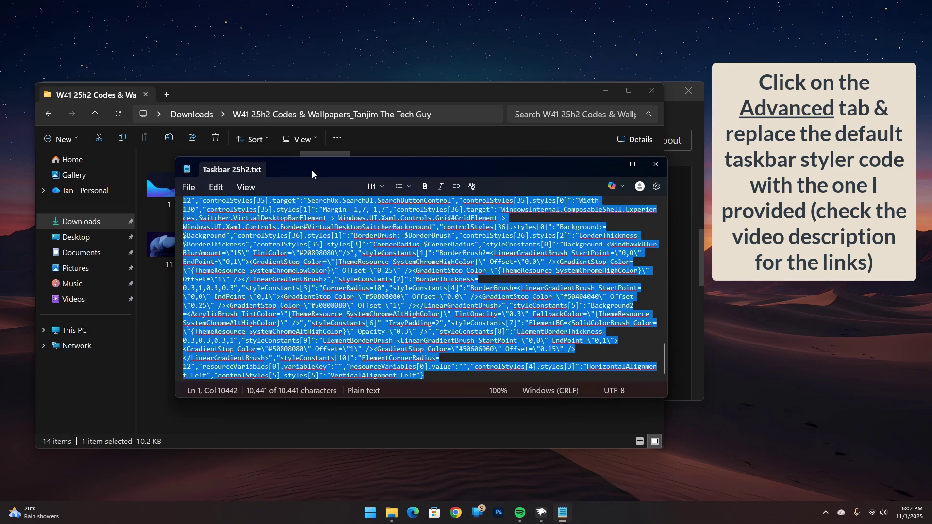
Close the text file, return to Windhawk, and replace the Taskbar Styler's entire mod settings code with the copied text, saving it
{"action": "left_click", "coordinate": [304, 169]}
{"action": "left_click", "coordinate": [605, 90]}
{"action": "left_click", "coordinate": [273, 264]}
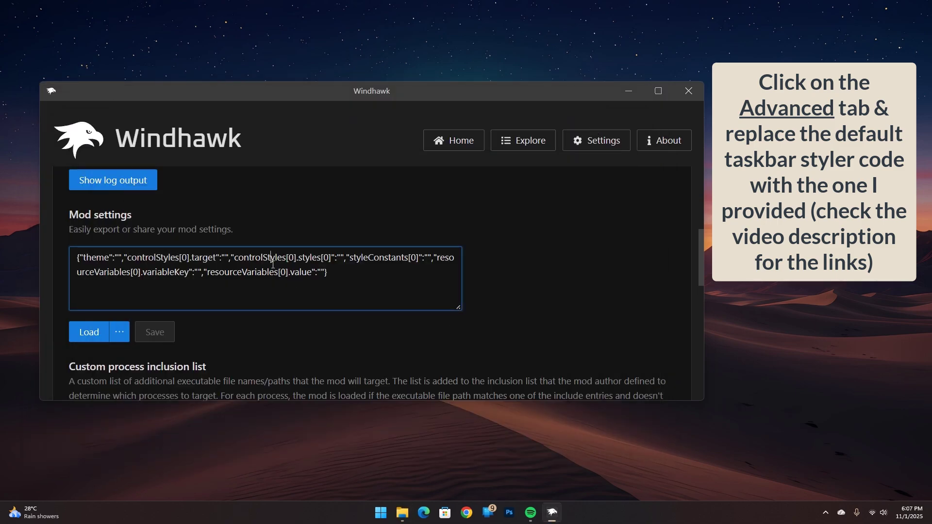
{"action": "key", "text": "ctrl+a"}
{"action": "key", "text": "BackSpace"}
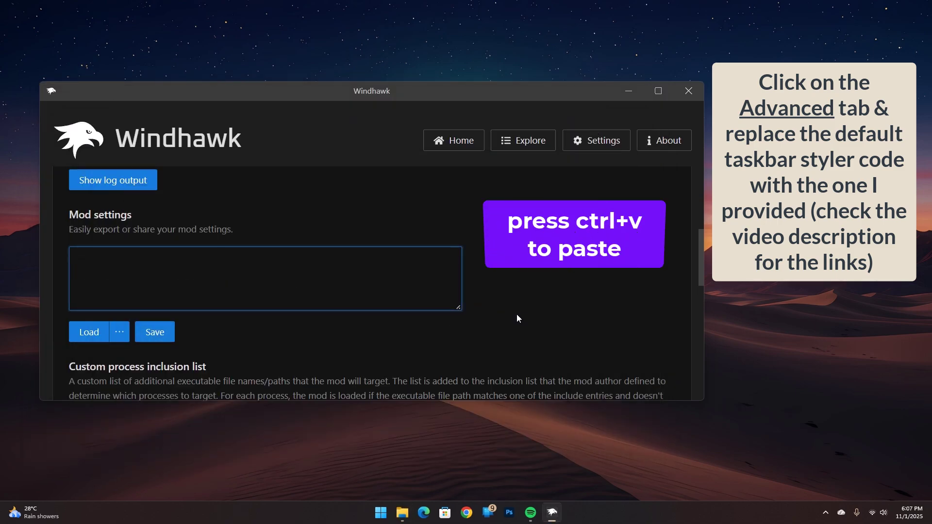
{"action": "key", "text": "ctrl+v"}
{"action": "left_click", "coordinate": [165, 333]}
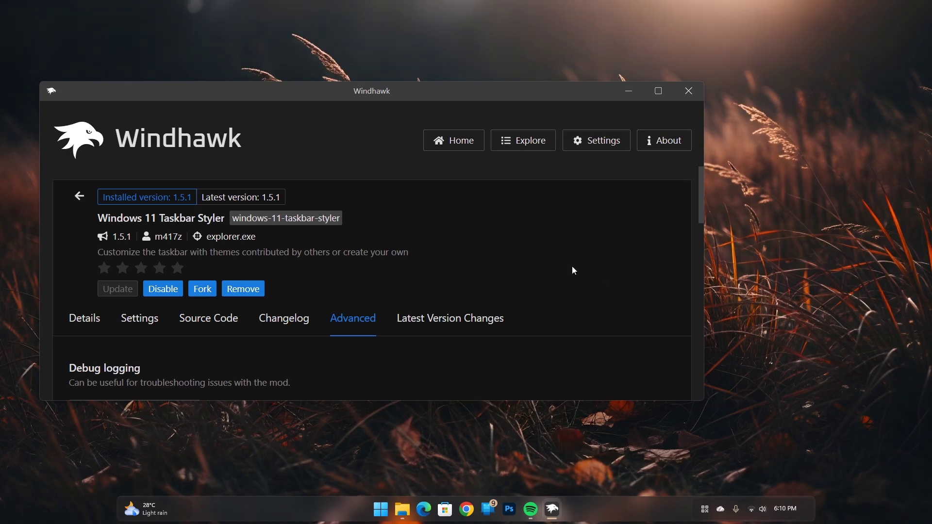
Install the Windows 11 Start Menu Styler mod, accepting the risk, and bring up its advanced mod settings code
{"action": "left_click", "coordinate": [531, 146]}
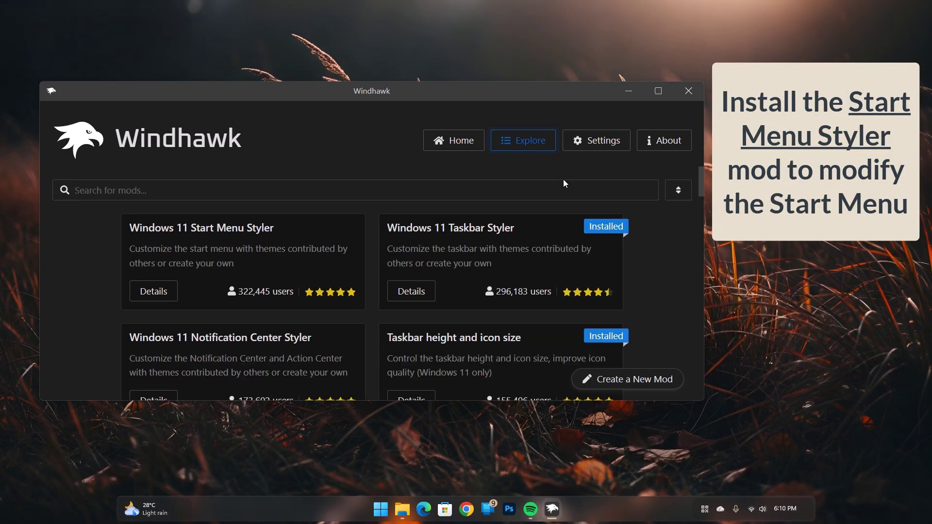
{"action": "left_click", "coordinate": [158, 292]}
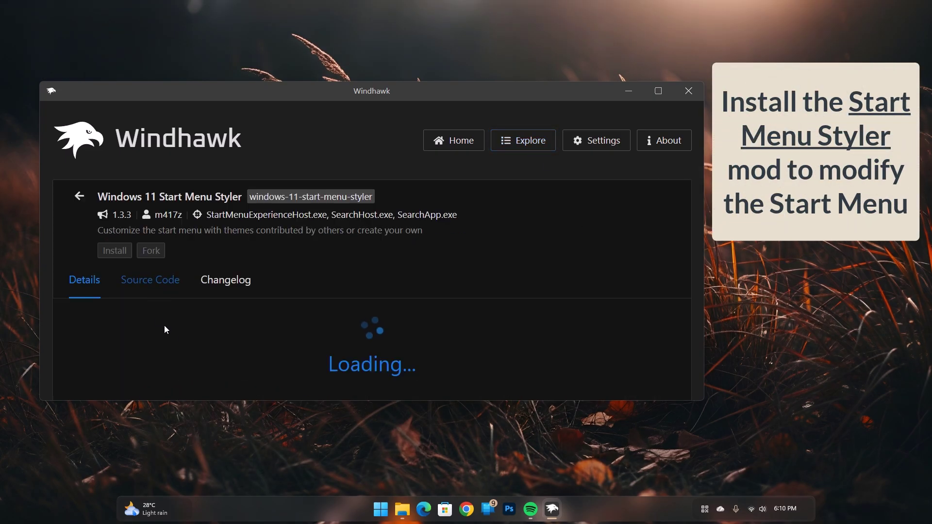
{"action": "left_click", "coordinate": [115, 251]}
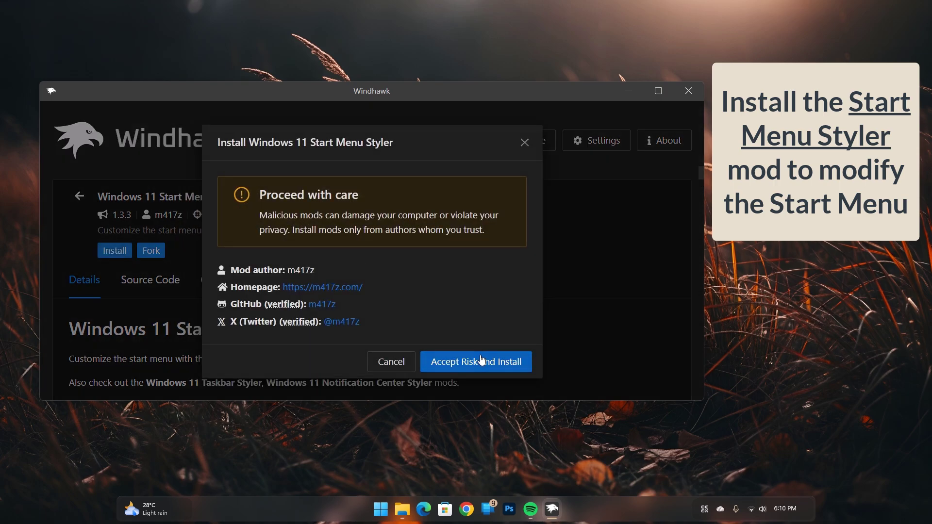
{"action": "left_click", "coordinate": [478, 361]}
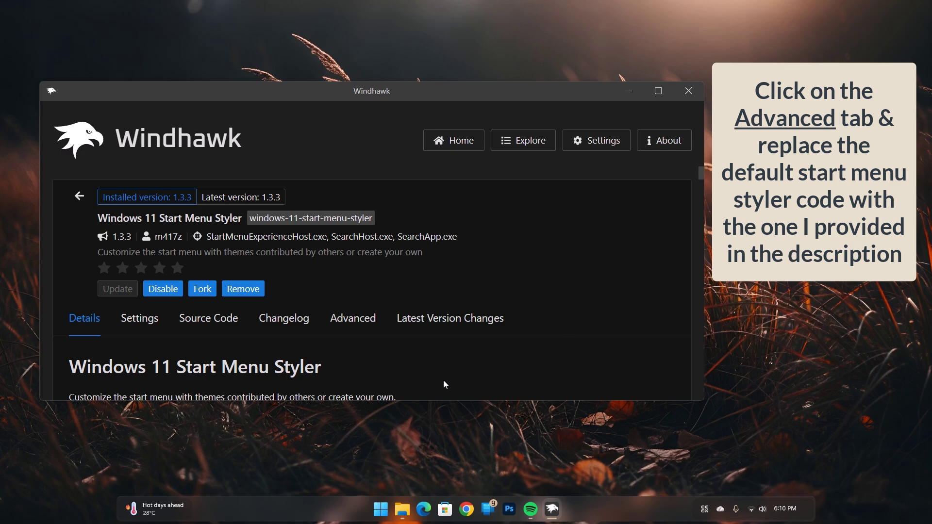
{"action": "left_click", "coordinate": [365, 325]}
{"action": "scroll", "coordinate": [484, 363], "scroll_direction": "down", "scroll_amount": 3}
{"action": "scroll", "coordinate": [319, 367], "scroll_direction": "down", "scroll_amount": 2}
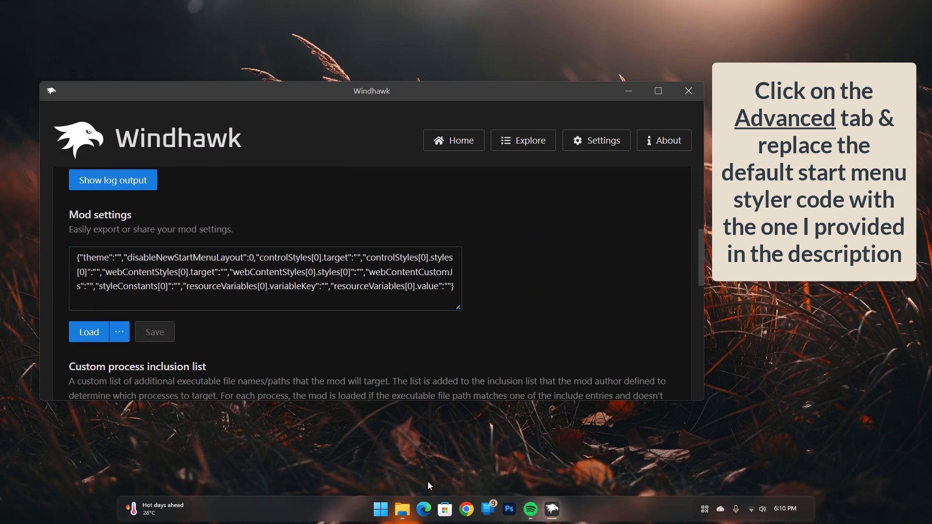
In File Explorer, open the Start Menu 25h2 text file, copy its entire text, and close the file
{"action": "left_click", "coordinate": [403, 509]}
{"action": "left_click", "coordinate": [262, 226]}
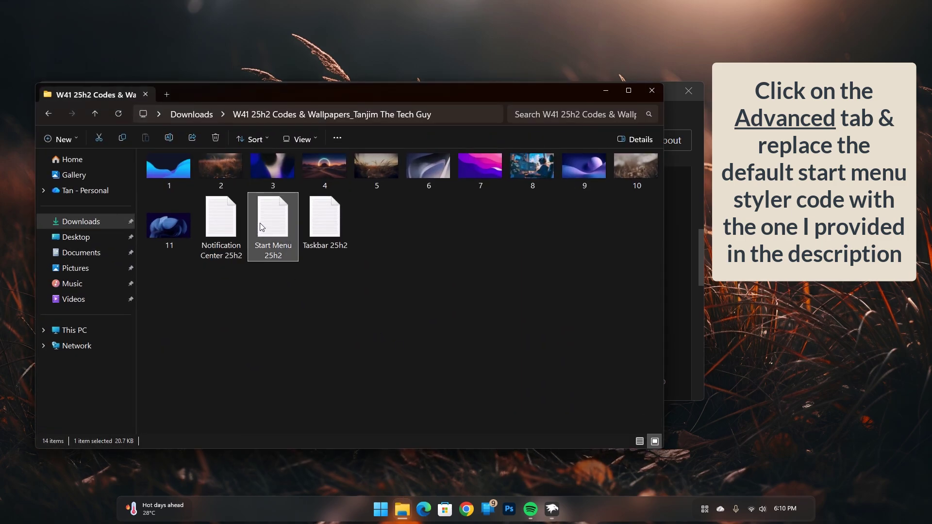
{"action": "double_click", "coordinate": [262, 227]}
{"action": "key", "text": "ctrl+a"}
{"action": "right_click", "coordinate": [320, 239]}
{"action": "left_click", "coordinate": [372, 417]}
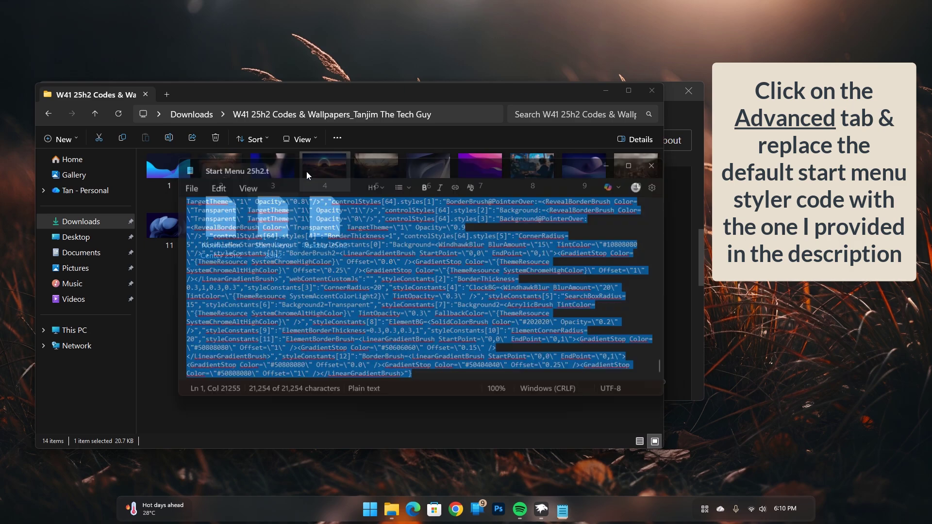
{"action": "left_click", "coordinate": [303, 169]}
Back in Windhawk, replace the Start Menu Styler's entire mod settings code with the copied text and save it
{"action": "left_click", "coordinate": [606, 91]}
{"action": "left_click", "coordinate": [275, 282]}
{"action": "key", "text": "ctrl+a"}
{"action": "key", "text": "BackSpace"}
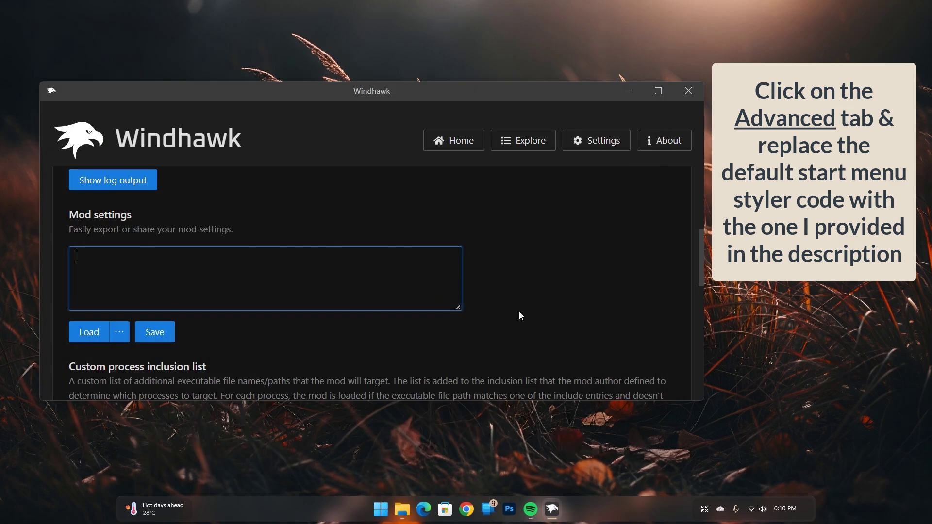
{"action": "key", "text": "ctrl+v"}
{"action": "left_click", "coordinate": [155, 332]}
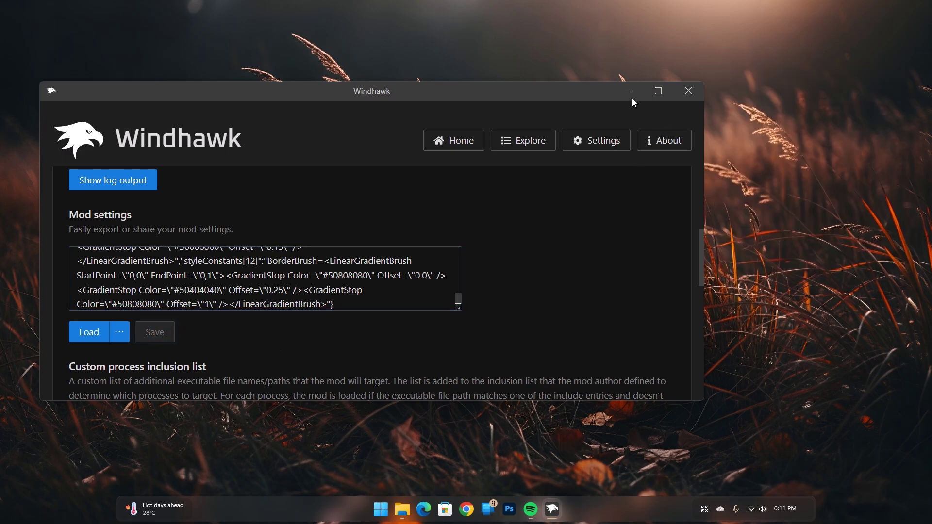
Minimize Windhawk and examine the restyled Start menu, including its pinned apps and app categories
{"action": "left_click", "coordinate": [629, 92]}
{"action": "left_click", "coordinate": [382, 510]}
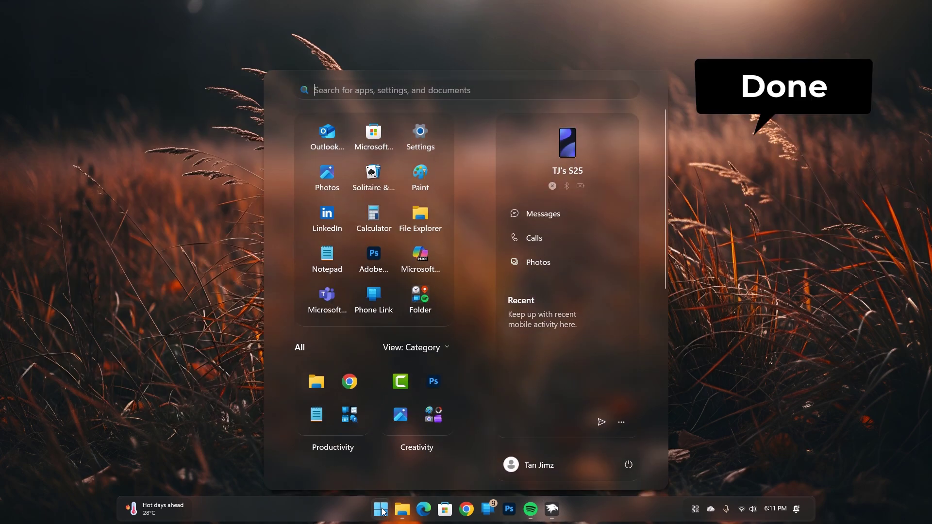
{"action": "scroll", "coordinate": [411, 357], "scroll_direction": "down", "scroll_amount": 4}
{"action": "scroll", "coordinate": [412, 351], "scroll_direction": "up", "scroll_amount": 4}
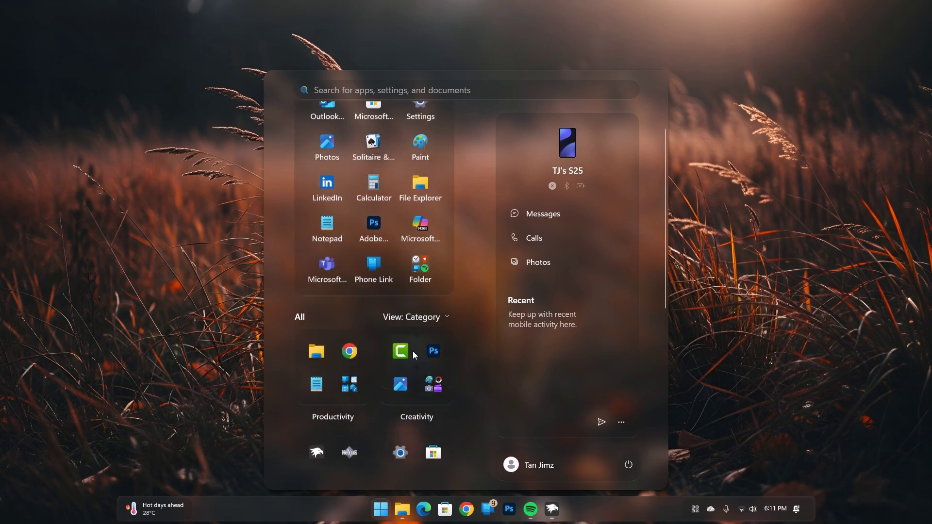
{"action": "left_click", "coordinate": [787, 288]}
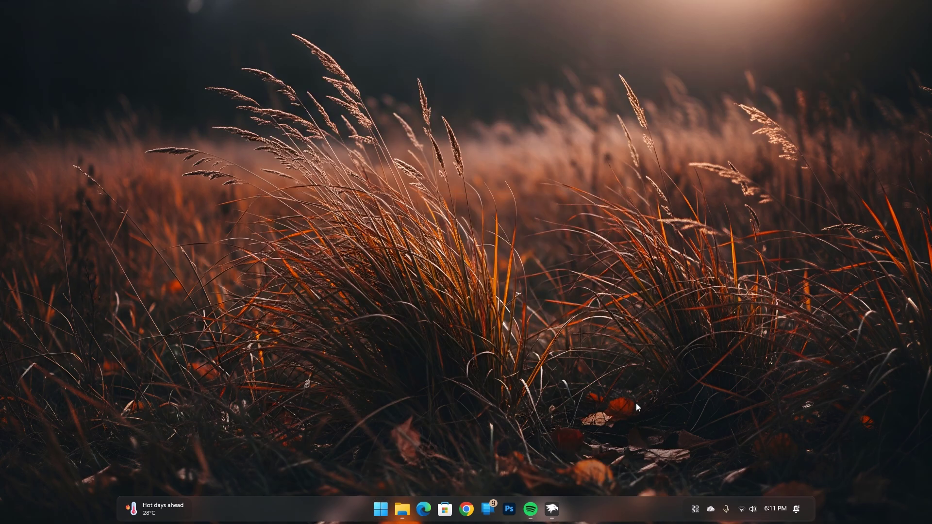
Return to Windhawk, install the Windows 11 Notification Center Styler mod, accepting the risk, and bring up its advanced mod settings code
{"action": "left_click", "coordinate": [552, 509]}
{"action": "scroll", "coordinate": [543, 286], "scroll_direction": "up", "scroll_amount": 5}
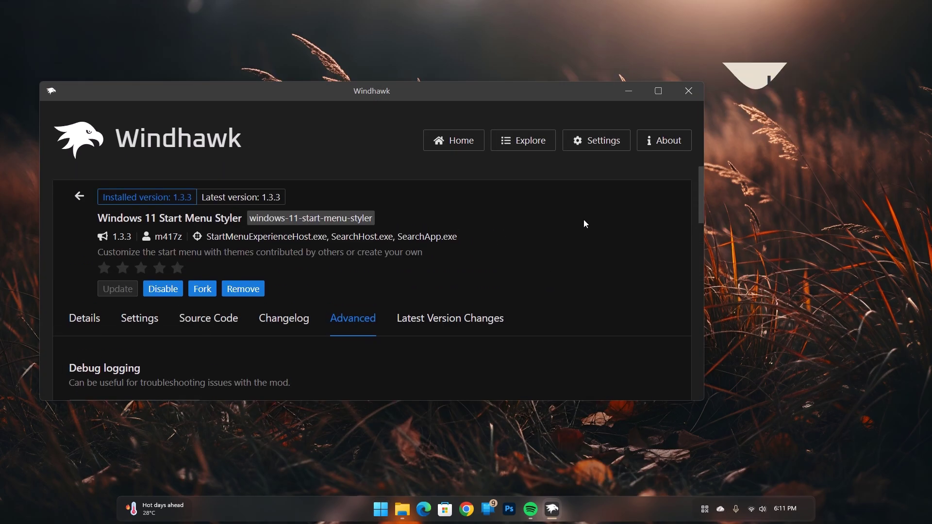
{"action": "left_click", "coordinate": [547, 147]}
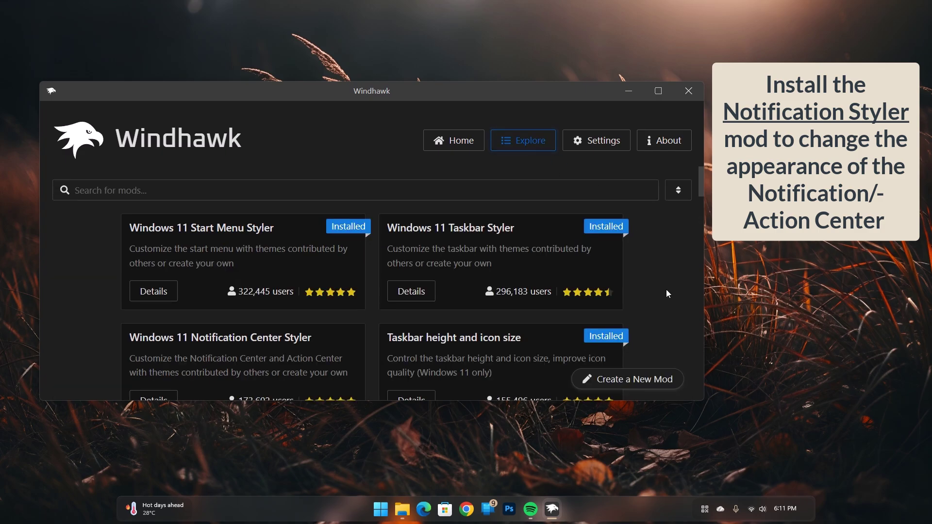
{"action": "scroll", "coordinate": [666, 292], "scroll_direction": "down", "scroll_amount": 1}
{"action": "left_click", "coordinate": [144, 340]}
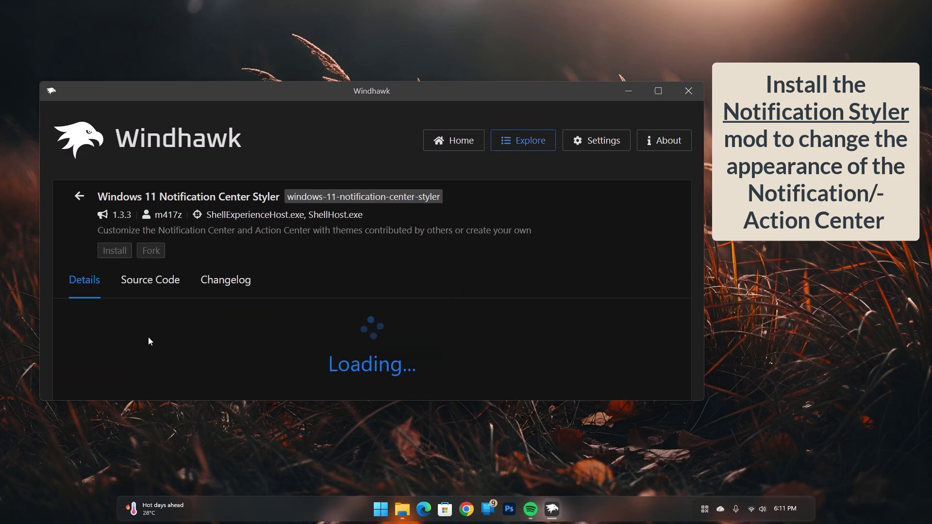
{"action": "left_click", "coordinate": [111, 251]}
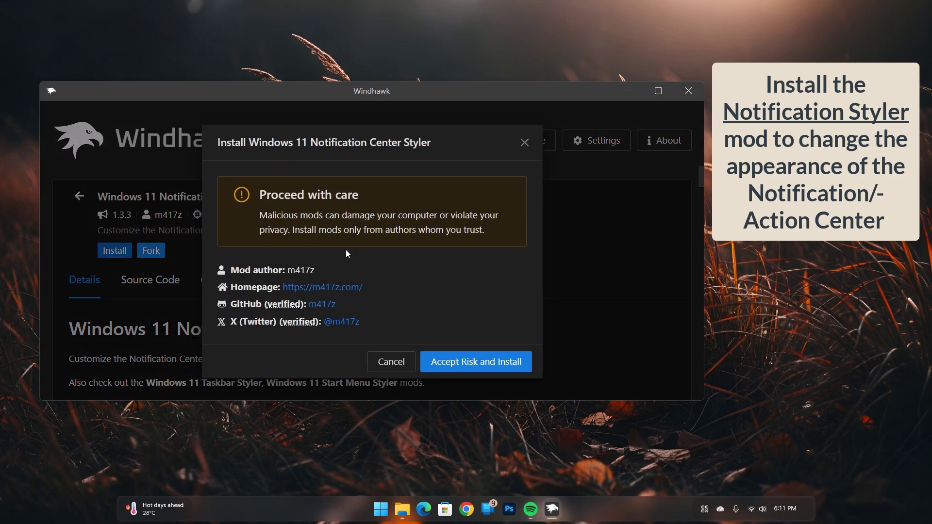
{"action": "left_click", "coordinate": [474, 362]}
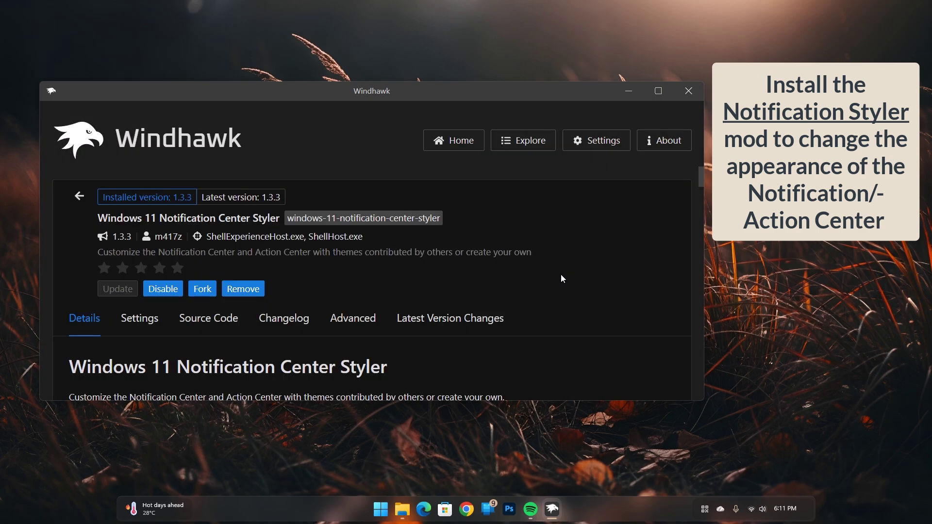
{"action": "left_click", "coordinate": [353, 318]}
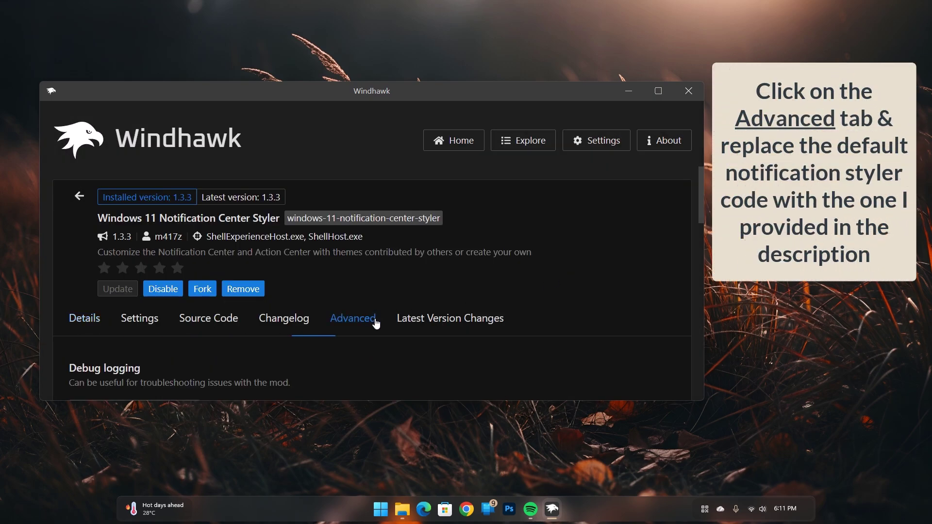
{"action": "scroll", "coordinate": [496, 321], "scroll_direction": "down", "scroll_amount": 5}
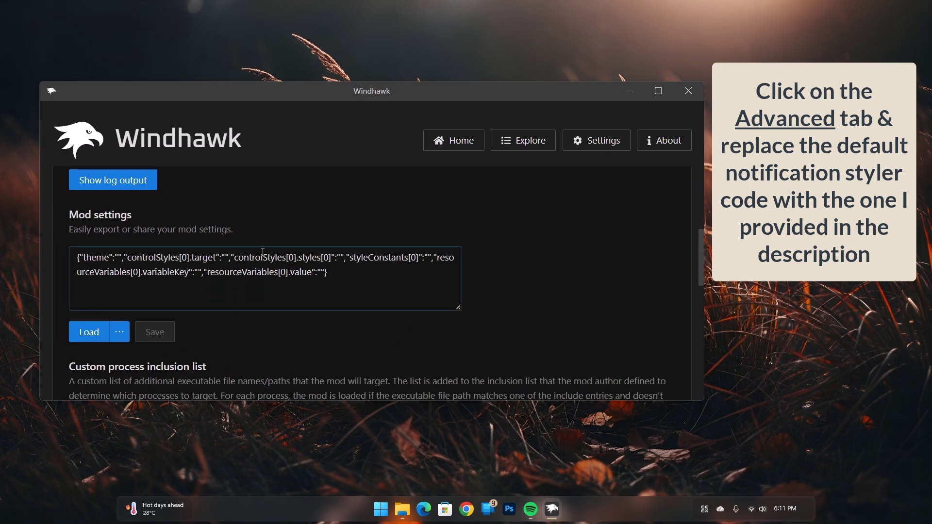
In File Explorer, open the Notification Center 25h2 text file, copy its entire text, and close the file
{"action": "left_click", "coordinate": [403, 509]}
{"action": "left_click", "coordinate": [211, 258]}
{"action": "double_click", "coordinate": [214, 241]}
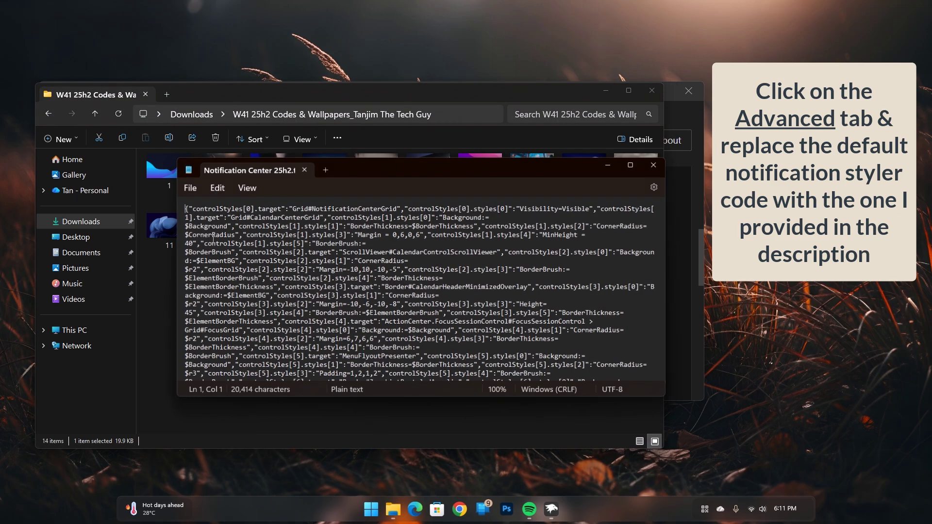
{"action": "key", "text": "ctrl+a"}
{"action": "right_click", "coordinate": [305, 253]}
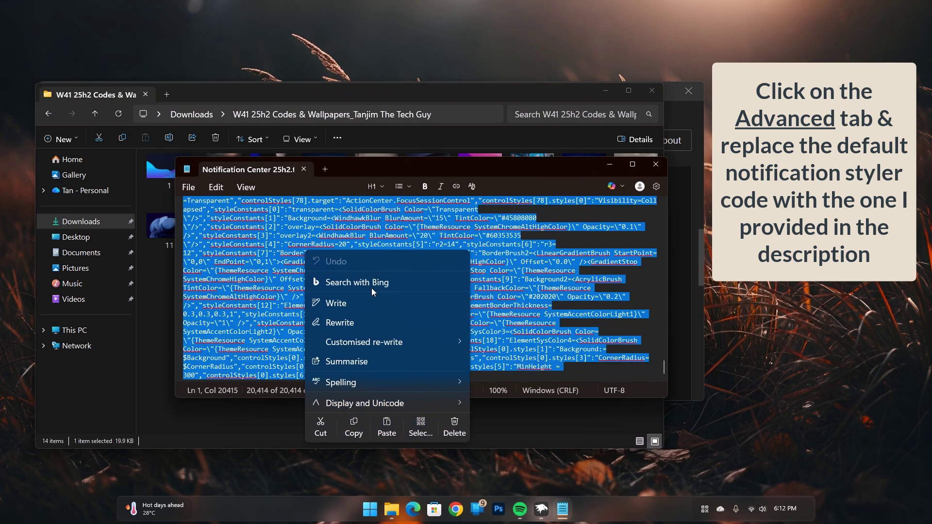
{"action": "left_click", "coordinate": [355, 430]}
{"action": "left_click", "coordinate": [304, 169]}
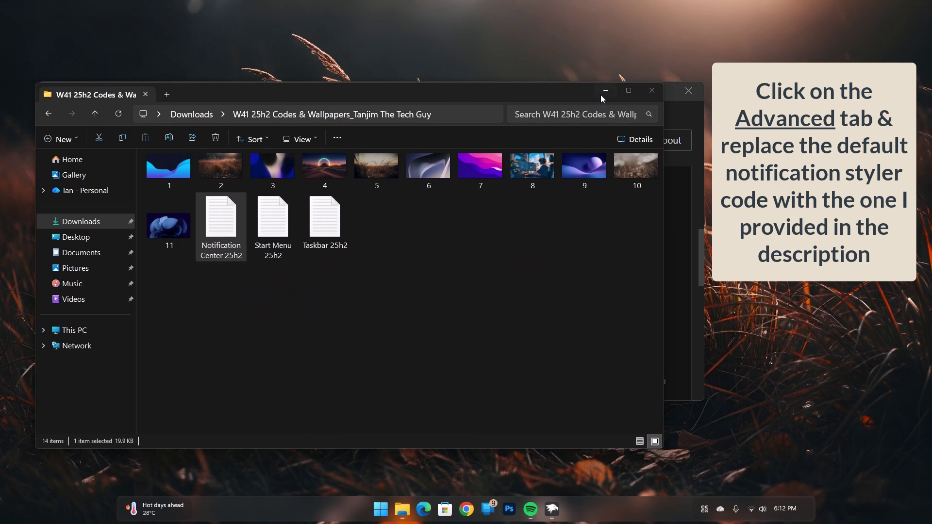
Back in Windhawk, replace the Notification Center Styler's entire mod settings code with the copied text and save it
{"action": "left_click", "coordinate": [606, 91]}
{"action": "left_click", "coordinate": [241, 308]}
{"action": "key", "text": "ctrl+a"}
{"action": "key", "text": "BackSpace"}
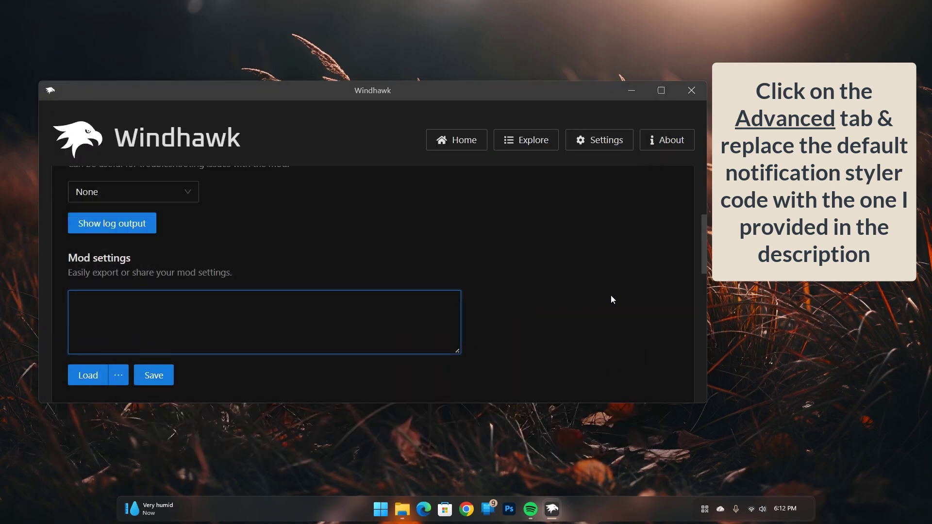
{"action": "key", "text": "ctrl+v"}
{"action": "left_click", "coordinate": [167, 384]}
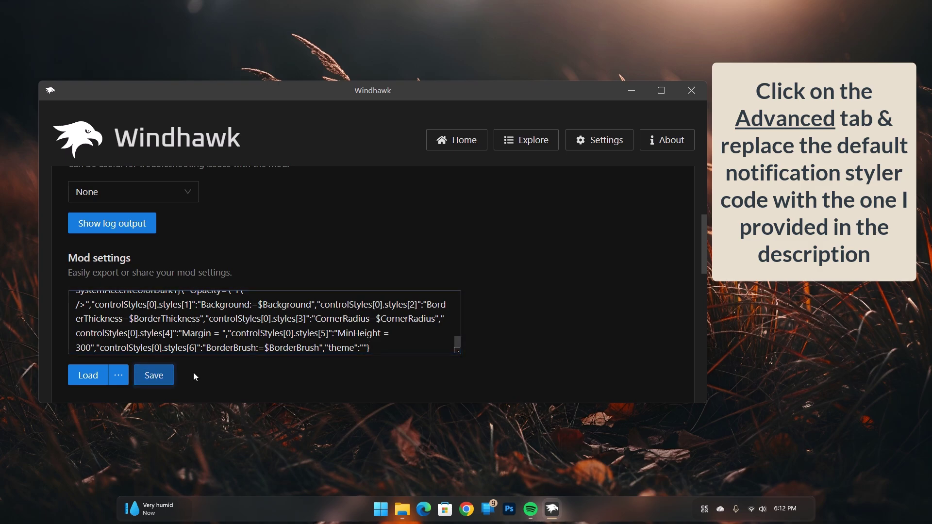
Minimize Windhawk and examine the restyled quick settings flyout with its media controls
{"action": "left_click", "coordinate": [632, 91]}
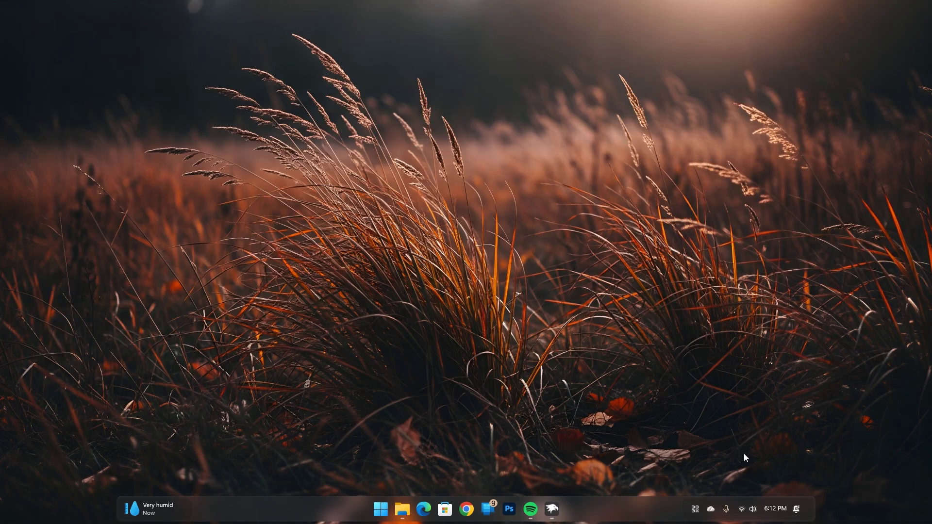
{"action": "left_click", "coordinate": [747, 509]}
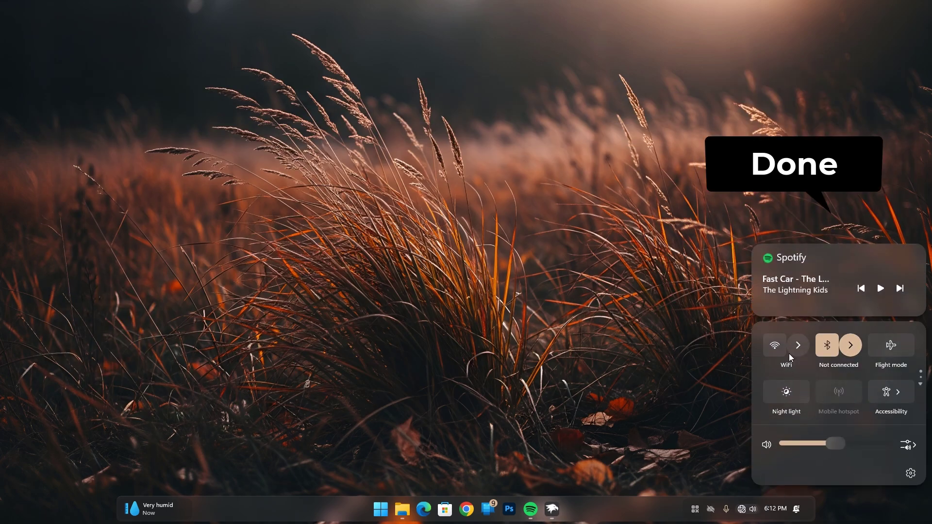
{"action": "left_click", "coordinate": [690, 331]}
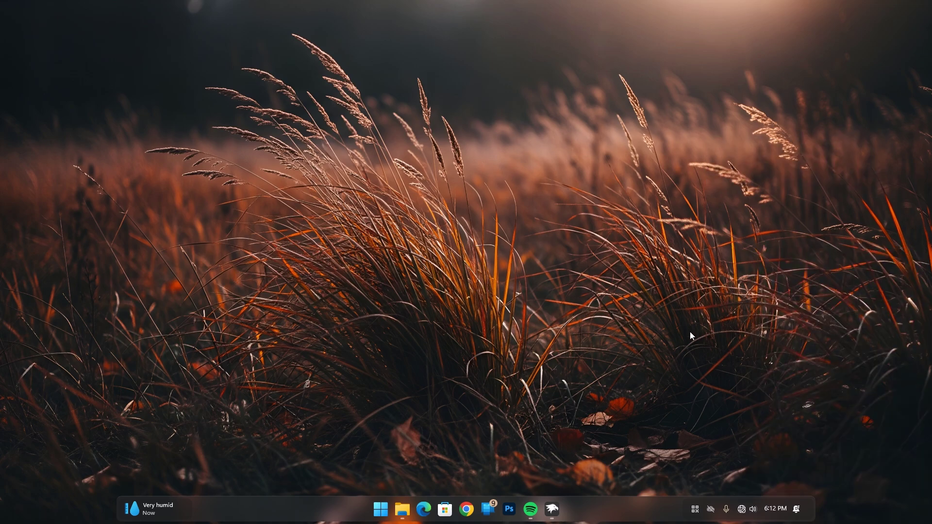
Return to Windhawk, search the mods for "taskbar back" and install the Taskbar Background Helper mod, accepting the risk
{"action": "left_click", "coordinate": [552, 509]}
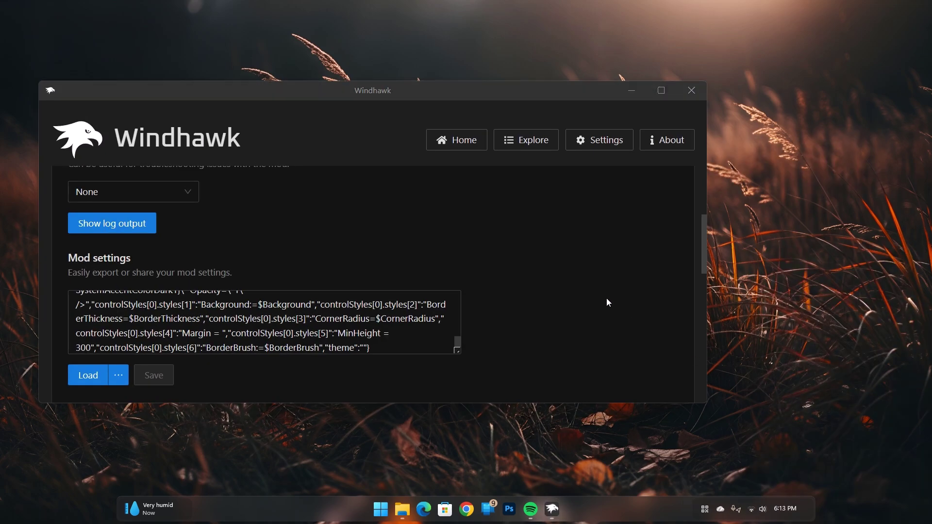
{"action": "scroll", "coordinate": [609, 291], "scroll_direction": "up", "scroll_amount": 4}
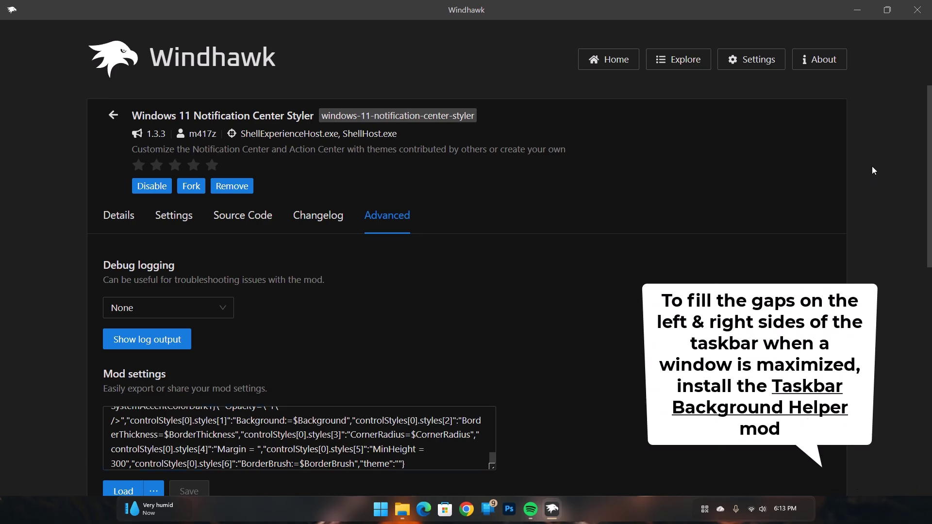
{"action": "left_click", "coordinate": [679, 60]}
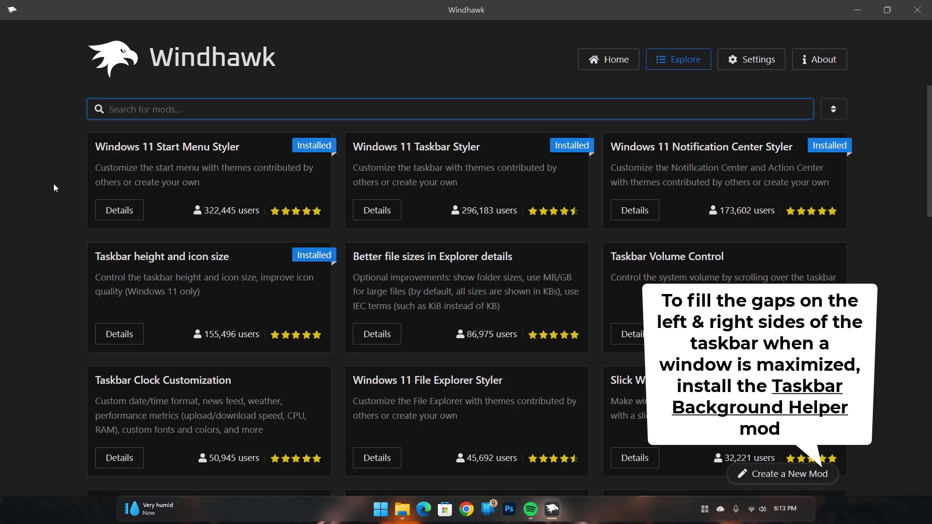
{"action": "type", "text": "taskbar back"}
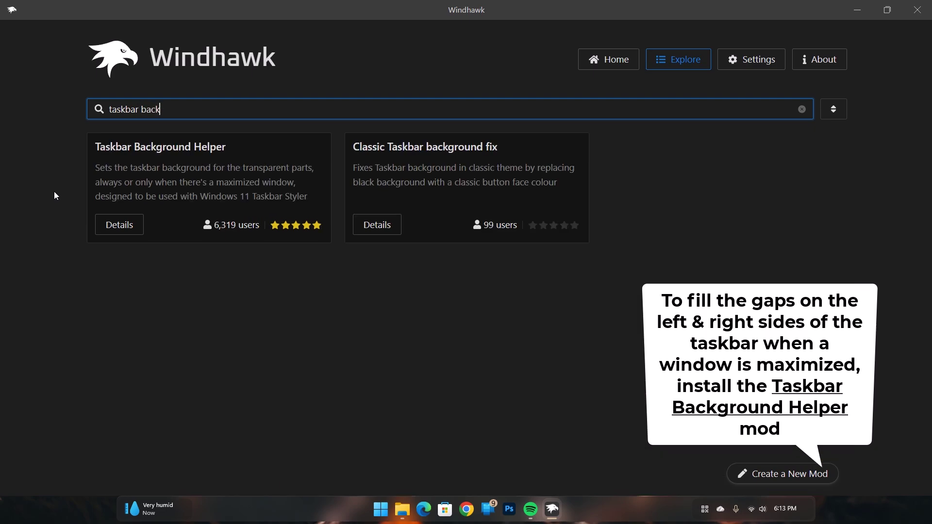
{"action": "left_click", "coordinate": [107, 224]}
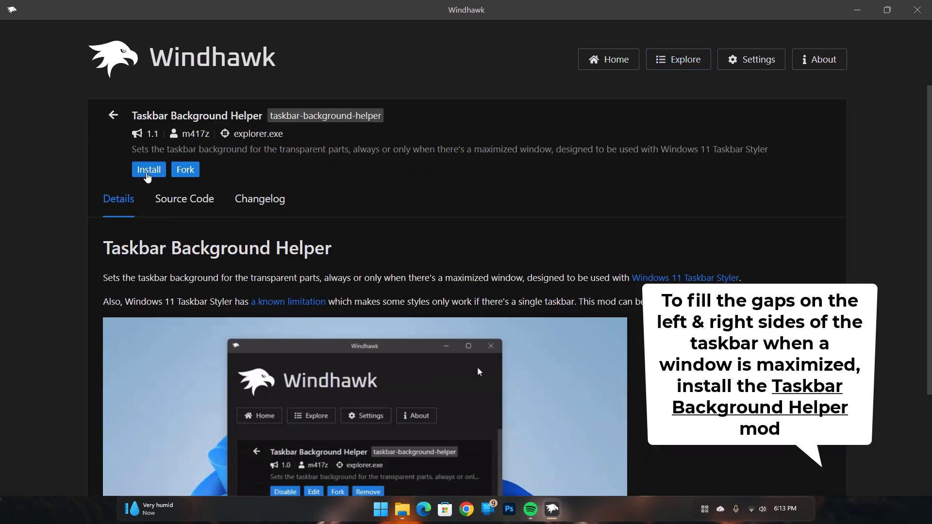
{"action": "left_click", "coordinate": [148, 169]}
{"action": "left_click", "coordinate": [560, 368]}
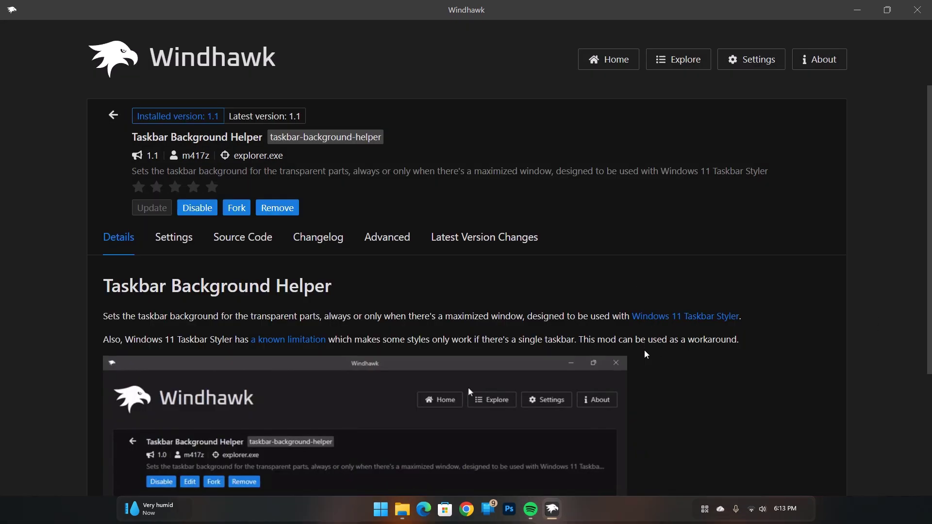
Restore the Windhawk window to its smaller size and set the Taskbar Background Helper's background style to Acrylic blur
{"action": "left_click", "coordinate": [887, 9]}
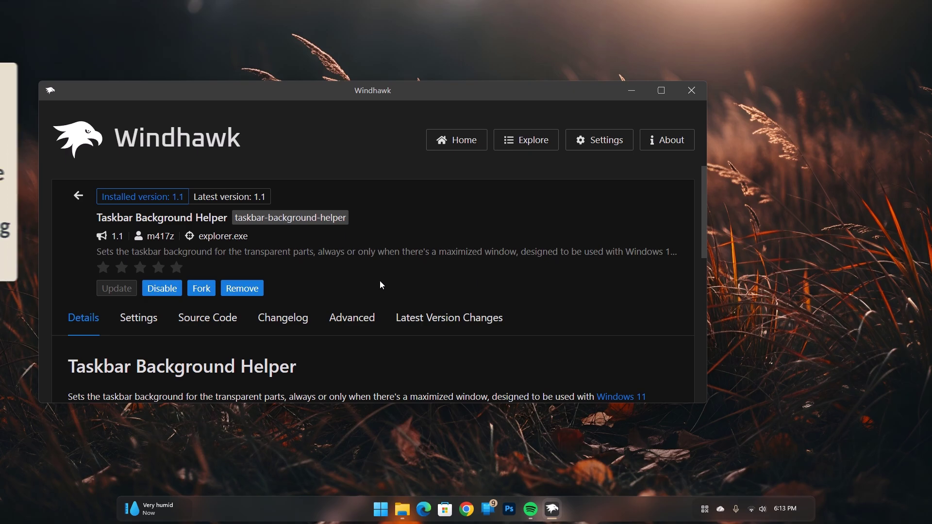
{"action": "left_click", "coordinate": [129, 322]}
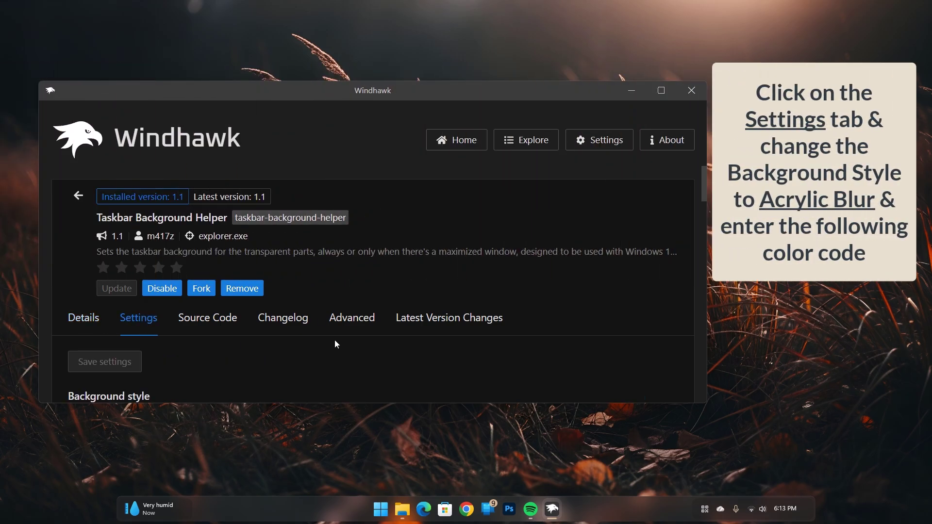
{"action": "scroll", "coordinate": [340, 330], "scroll_direction": "down", "scroll_amount": 4}
{"action": "left_click", "coordinate": [312, 231]}
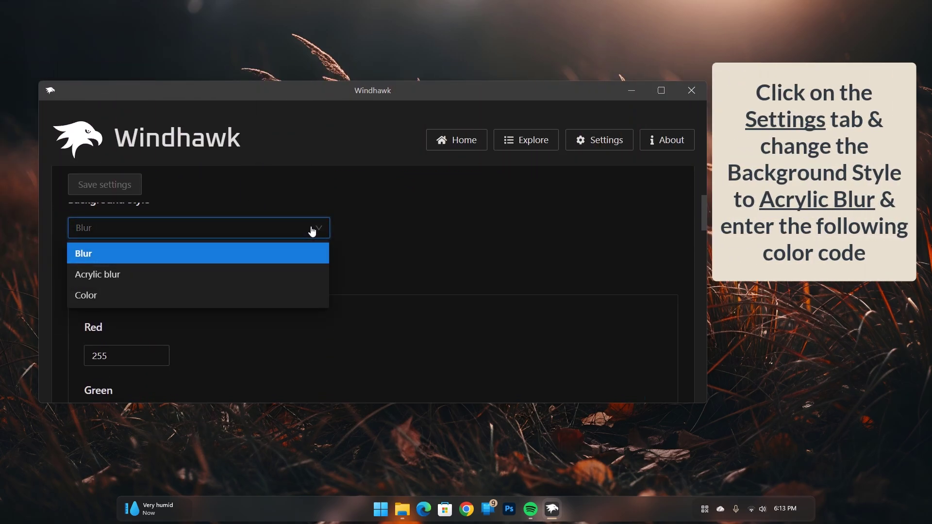
{"action": "left_click", "coordinate": [116, 272]}
Set the Taskbar Background Helper's custom color to Red 62, Green 63 and Blue 64, and save the settings
{"action": "scroll", "coordinate": [310, 288], "scroll_direction": "down", "scroll_amount": 1}
{"action": "left_click_drag", "start_coordinate": [121, 289], "coordinate": [96, 299]}
{"action": "type", "text": "6"}
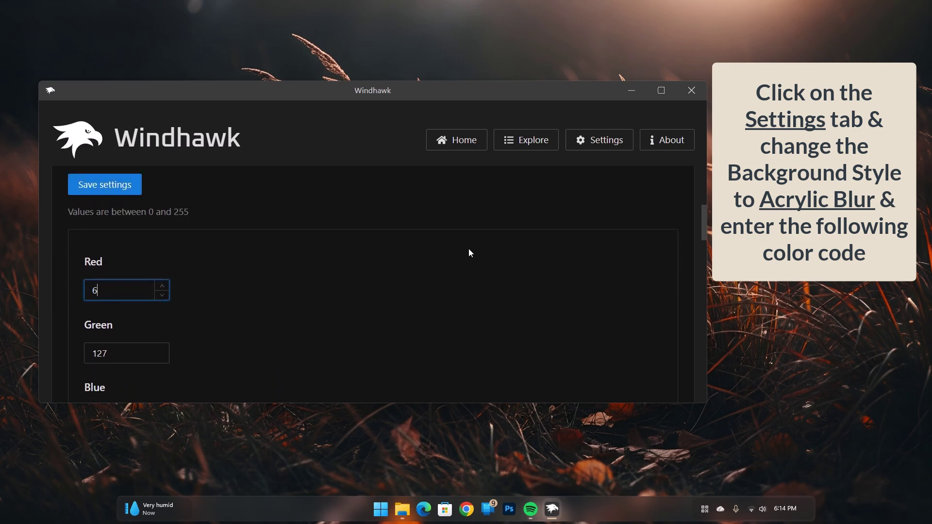
{"action": "type", "text": "2"}
{"action": "left_click_drag", "start_coordinate": [115, 357], "coordinate": [75, 359]}
{"action": "type", "text": "63"}
{"action": "scroll", "coordinate": [360, 327], "scroll_direction": "down", "scroll_amount": 1}
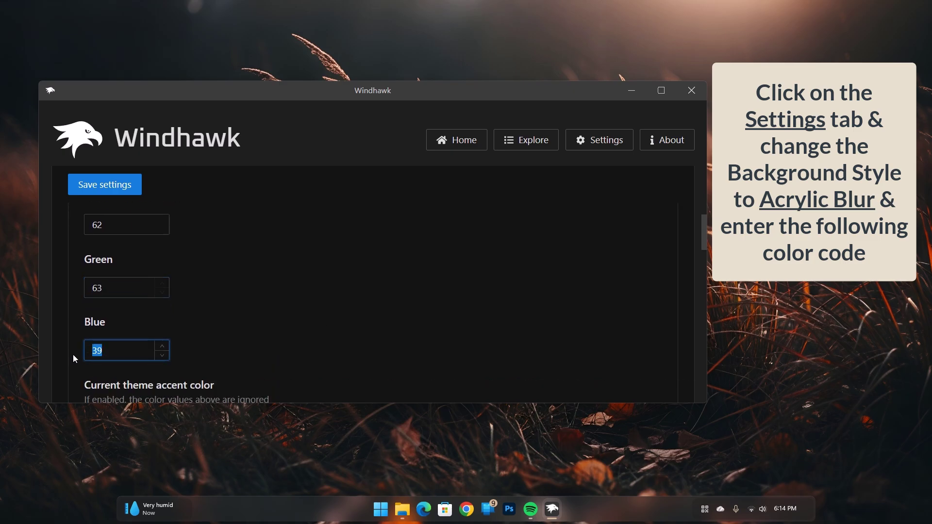
{"action": "type", "text": "64"}
{"action": "left_click", "coordinate": [95, 186]}
Maximize Windhawk to examine the taskbar background behind a full-screen window, then restore and close Windhawk
{"action": "left_click", "coordinate": [662, 90]}
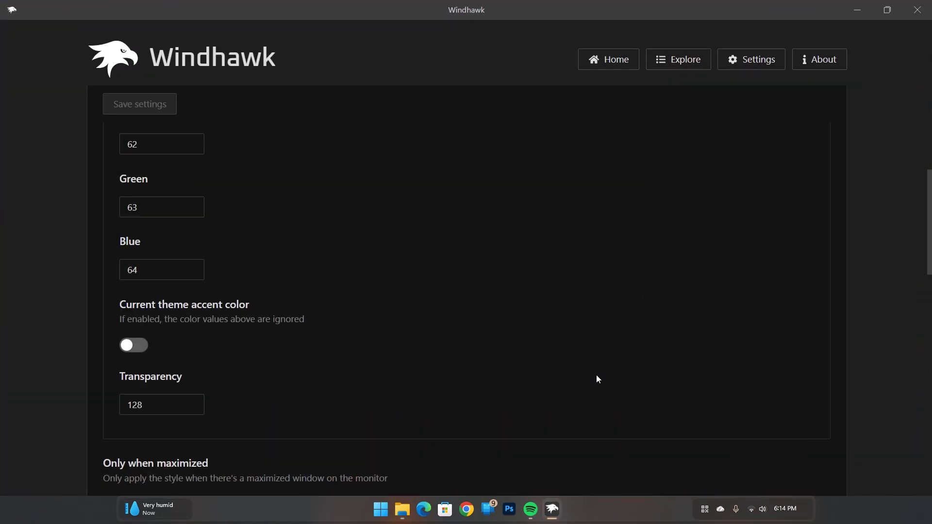
{"action": "left_click", "coordinate": [887, 10]}
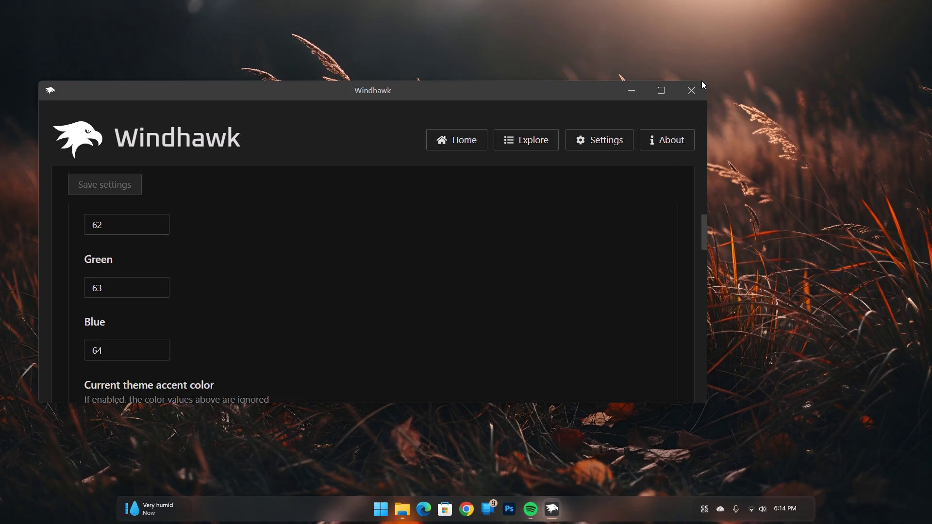
{"action": "left_click", "coordinate": [691, 91]}
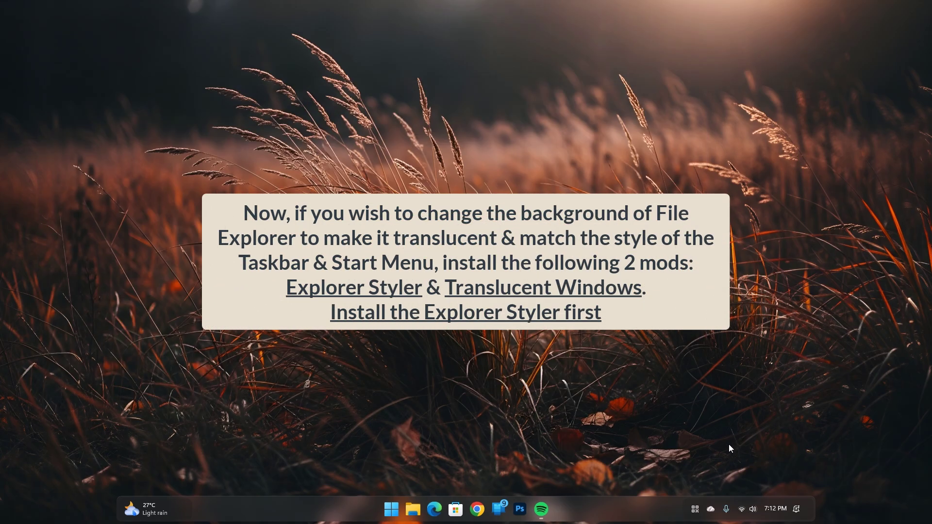
Reopen Windhawk, search the mods for "file ex" and install the Windows 11 File Explorer Styler mod, accepting the risk
{"action": "left_click", "coordinate": [696, 510]}
{"action": "left_click", "coordinate": [655, 467]}
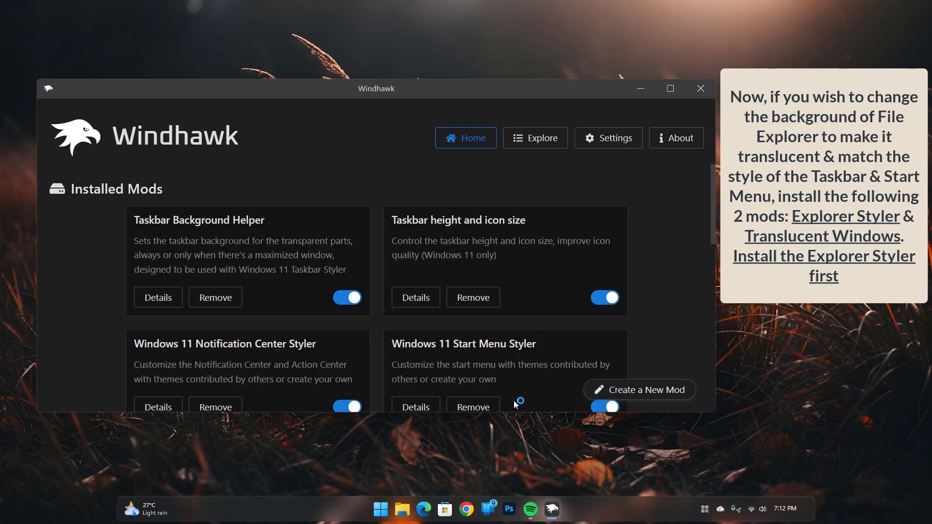
{"action": "left_click", "coordinate": [534, 139]}
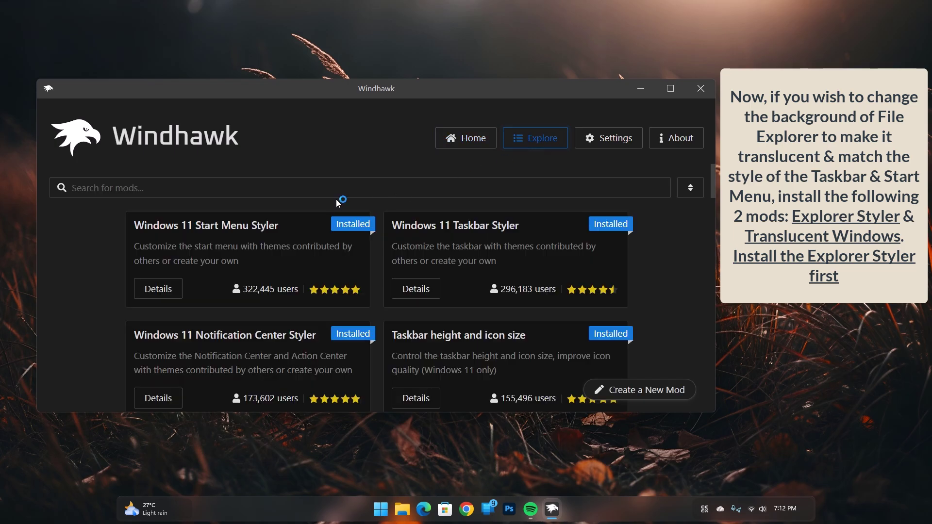
{"action": "left_click", "coordinate": [265, 183]}
{"action": "type", "text": "f"}
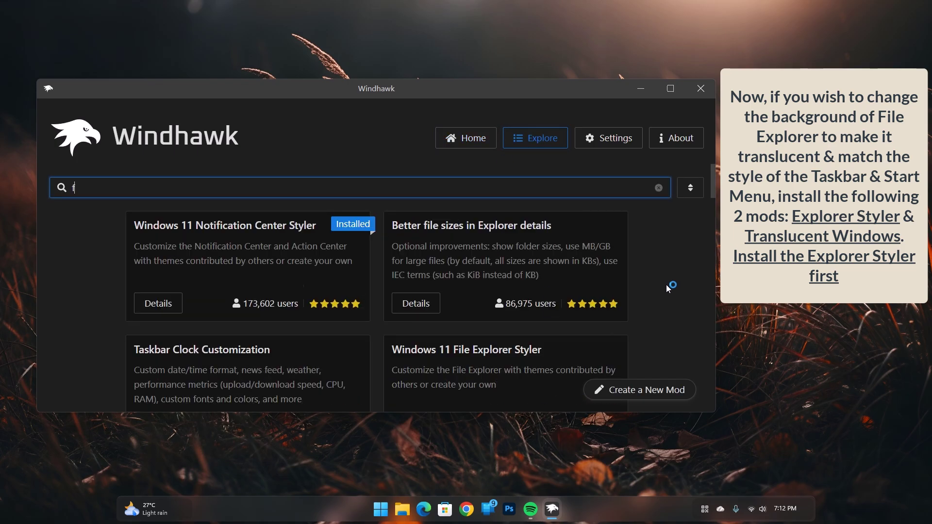
{"action": "type", "text": "ile ex"}
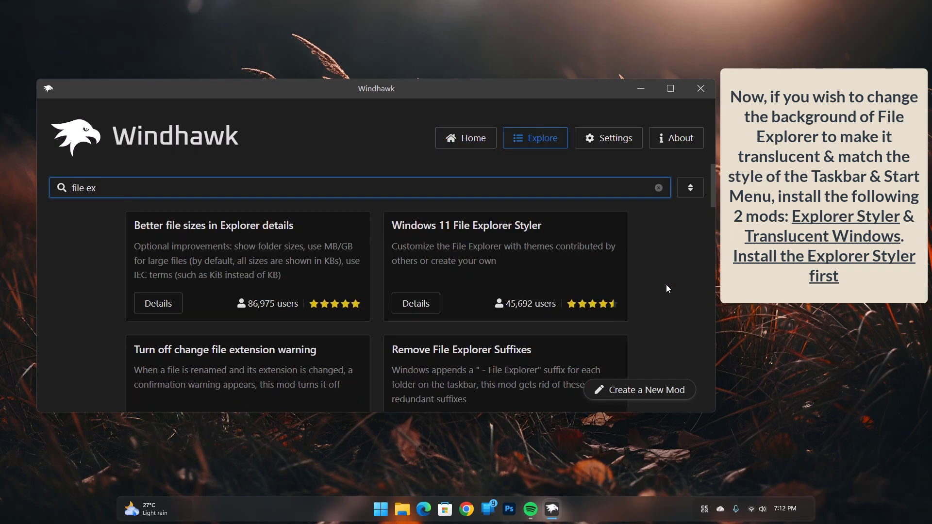
{"action": "left_click", "coordinate": [421, 305]}
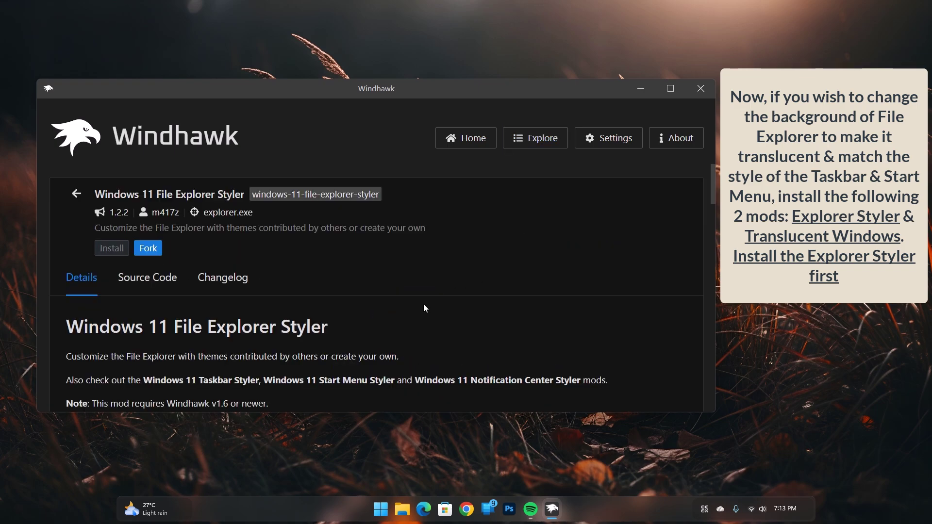
{"action": "left_click", "coordinate": [95, 254]}
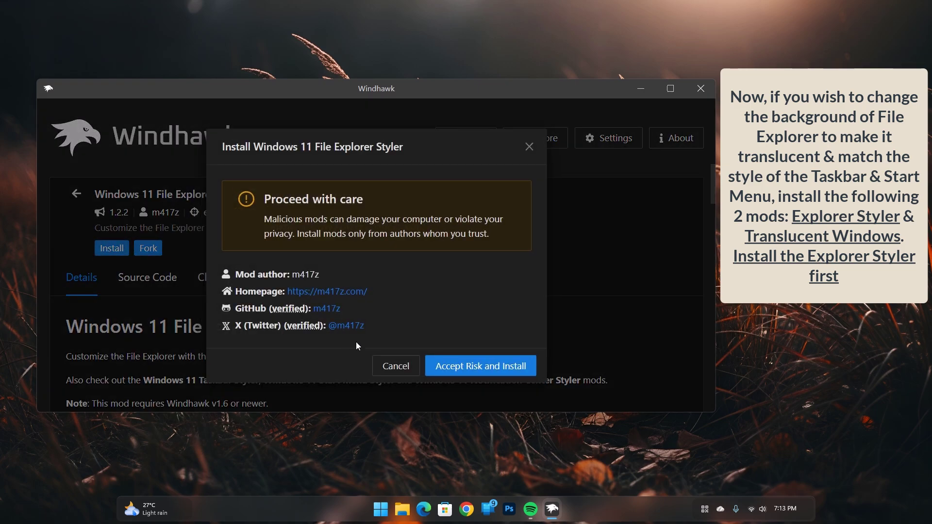
{"action": "left_click", "coordinate": [441, 366]}
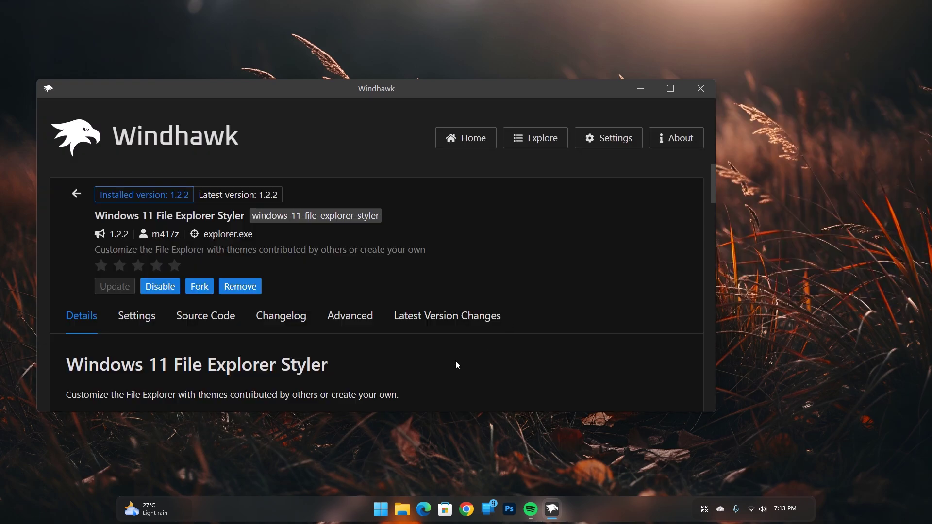
Set the File Explorer Styler's theme to Translucent Explorer11 and save the mod settings
{"action": "left_click", "coordinate": [146, 315]}
{"action": "scroll", "coordinate": [319, 349], "scroll_direction": "down", "scroll_amount": 4}
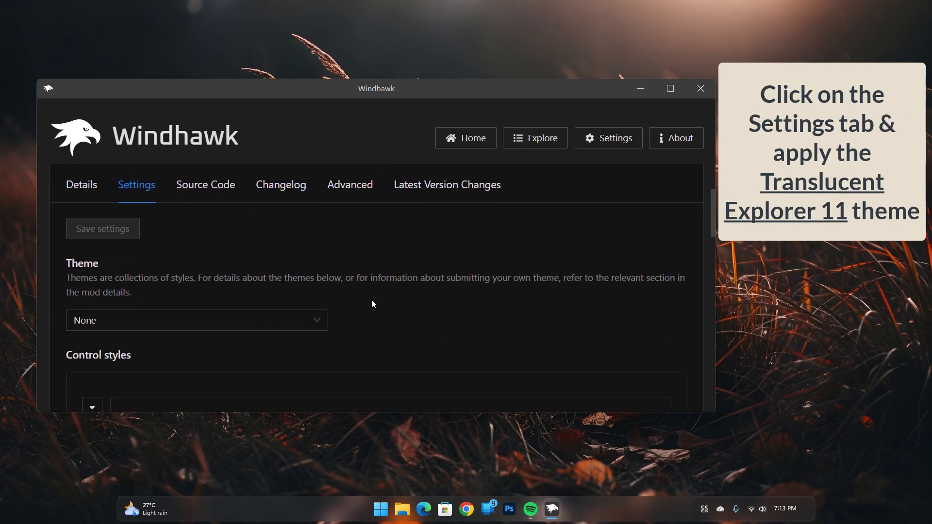
{"action": "left_click", "coordinate": [309, 260]}
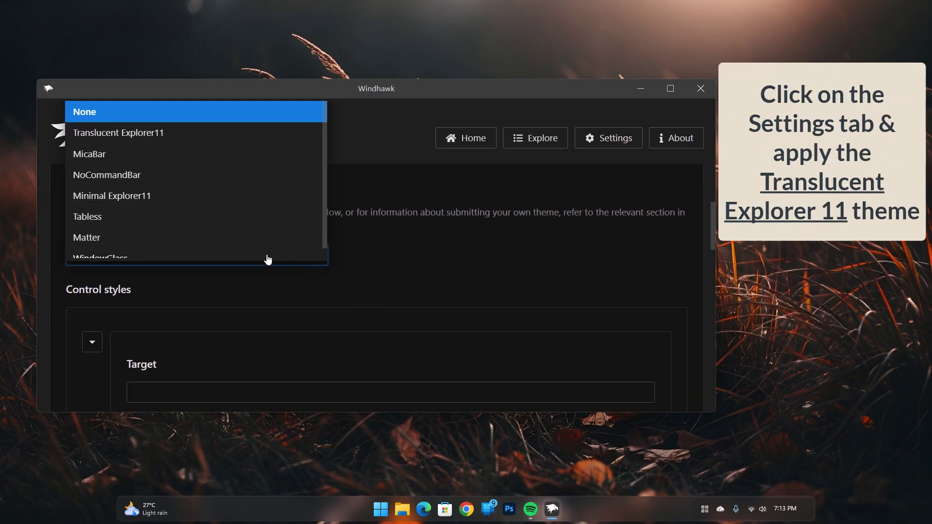
{"action": "left_click", "coordinate": [146, 132]}
{"action": "left_click", "coordinate": [137, 189]}
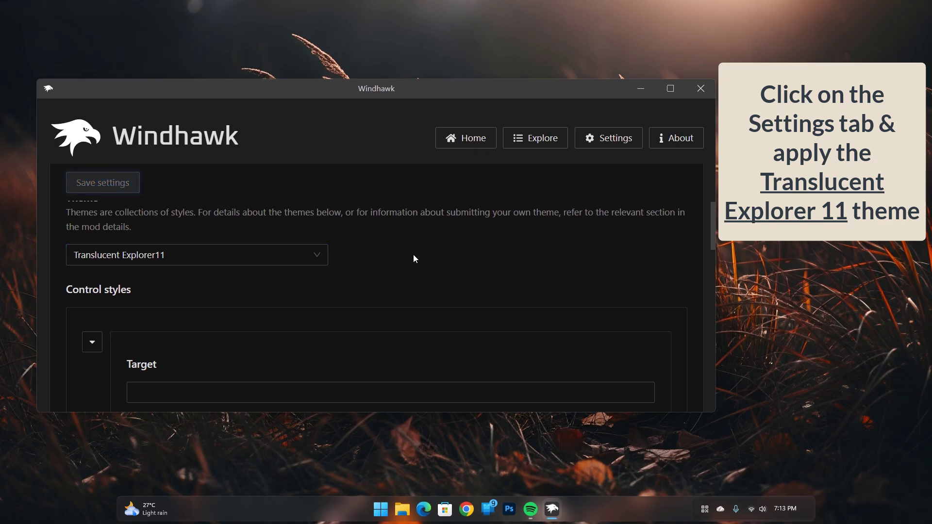
Search the mods for "translu" and install the Translucent Windows mod, accepting the risk
{"action": "scroll", "coordinate": [640, 287], "scroll_direction": "up", "scroll_amount": 4}
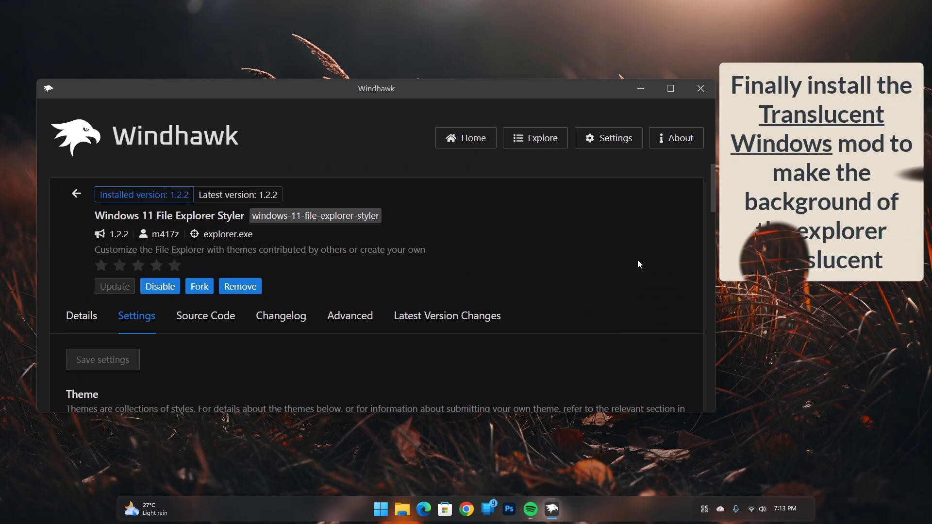
{"action": "left_click", "coordinate": [517, 146]}
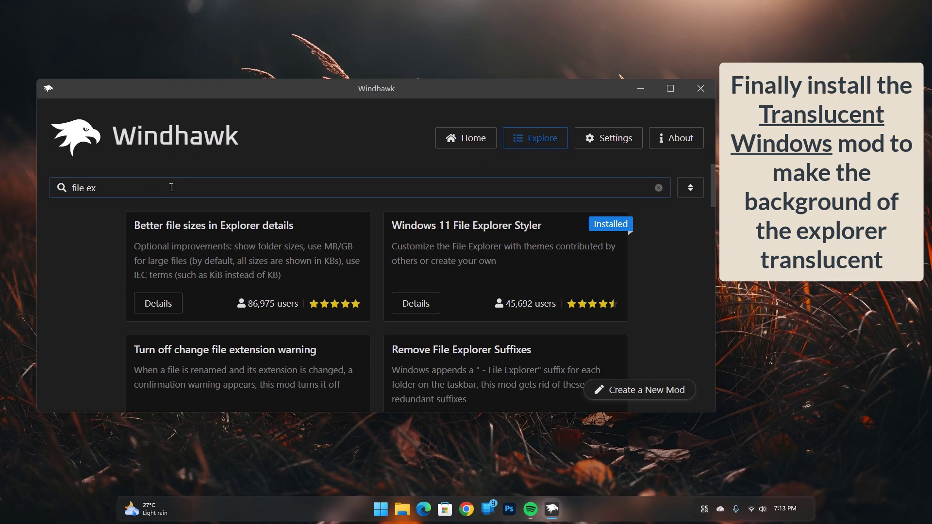
{"action": "left_click_drag", "start_coordinate": [177, 188], "coordinate": [60, 191]}
{"action": "type", "text": "translu"}
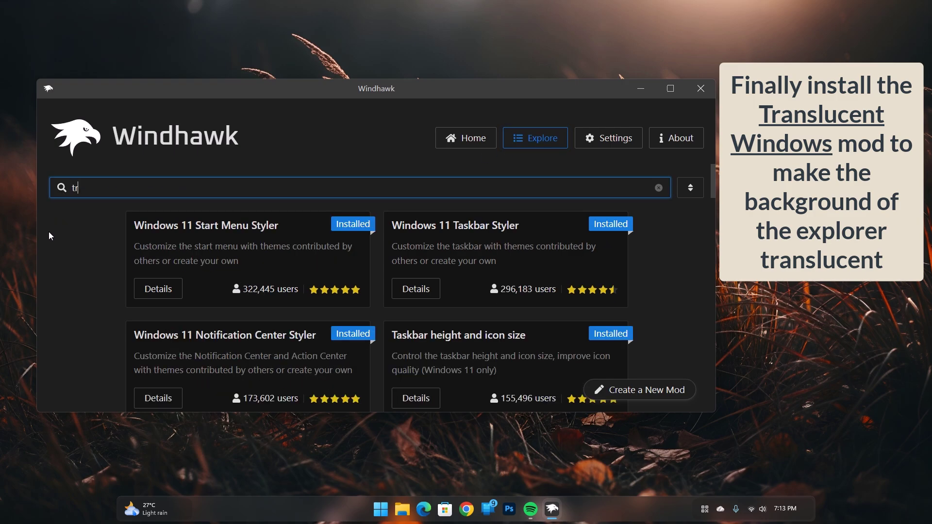
{"action": "left_click", "coordinate": [160, 274]}
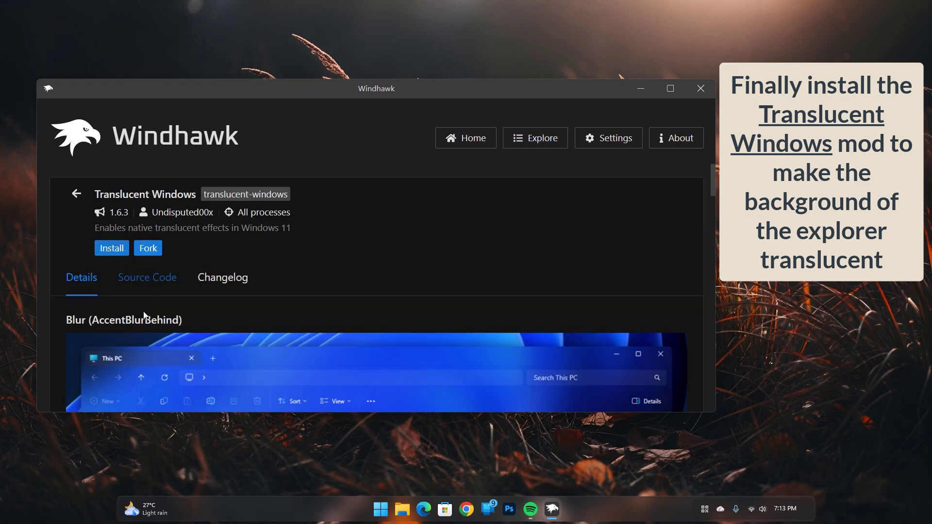
{"action": "left_click", "coordinate": [112, 248]}
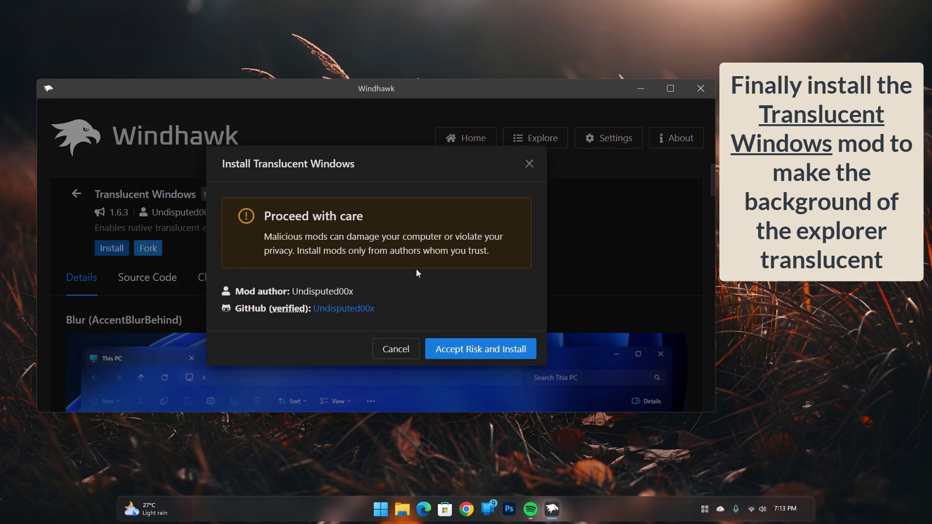
{"action": "left_click", "coordinate": [471, 351]}
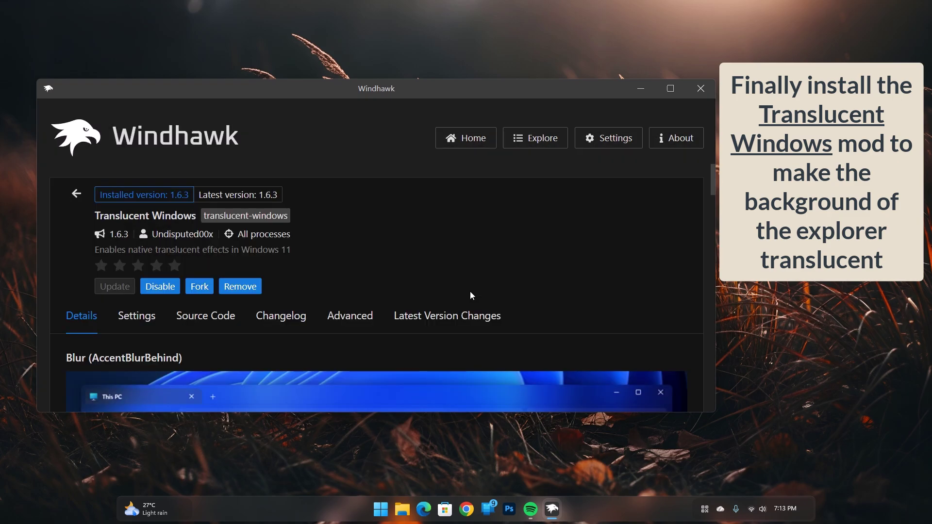
Set the Translucent Windows effect to Blur (AccentBlurBehind), enable extending effects into the entire window, and save the settings
{"action": "left_click", "coordinate": [138, 317]}
{"action": "scroll", "coordinate": [391, 351], "scroll_direction": "down", "scroll_amount": 3}
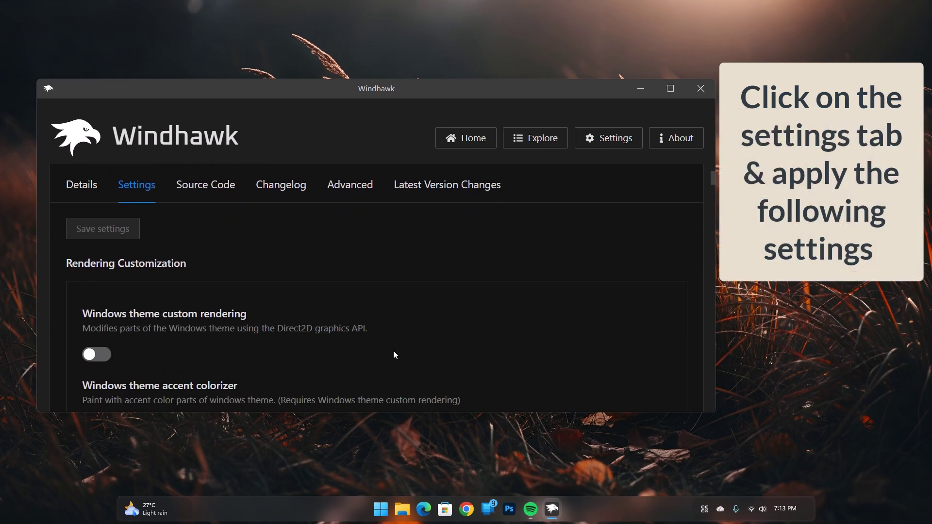
{"action": "scroll", "coordinate": [443, 316], "scroll_direction": "down", "scroll_amount": 5}
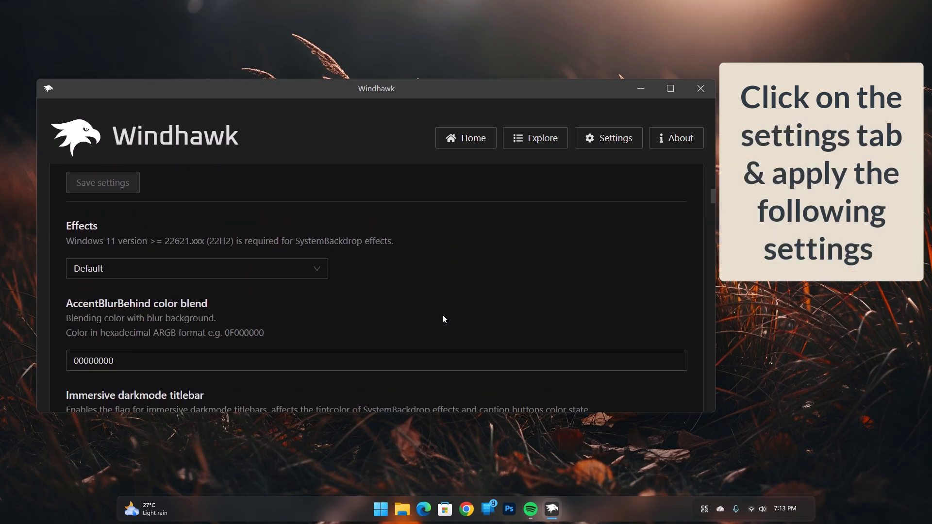
{"action": "left_click", "coordinate": [328, 273]}
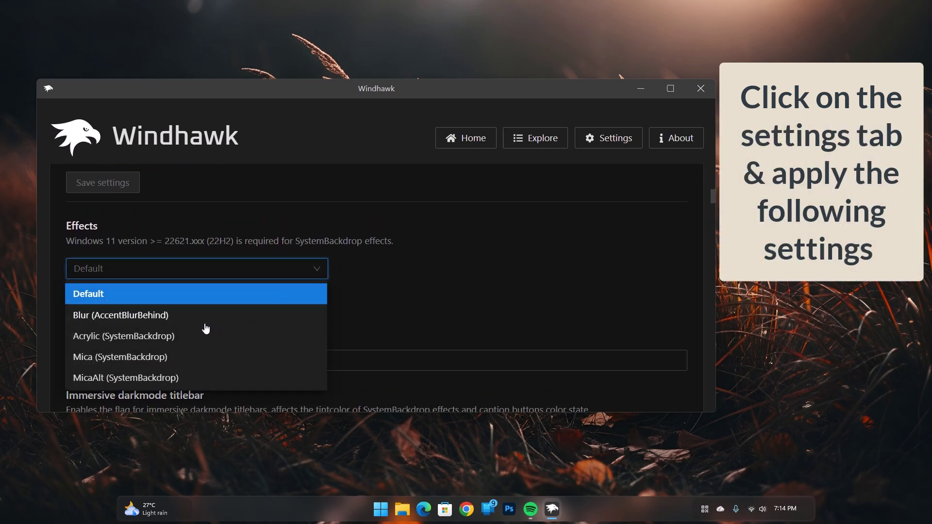
{"action": "left_click", "coordinate": [152, 315]}
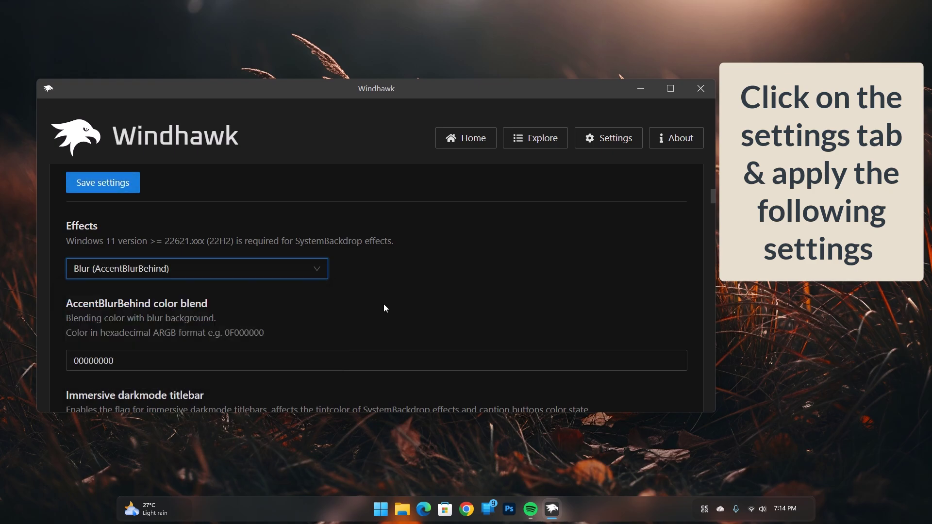
{"action": "scroll", "coordinate": [383, 304], "scroll_direction": "down", "scroll_amount": 3}
{"action": "left_click", "coordinate": [81, 311]}
{"action": "left_click", "coordinate": [112, 184]}
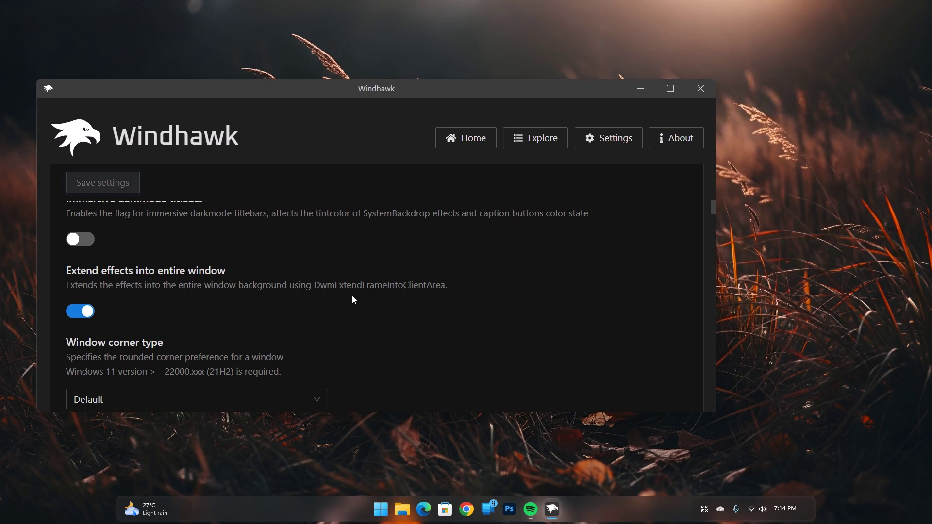
Show the desktop, open File Explorer and examine its background on the Home and This PC pages
{"action": "key", "text": "super+d"}
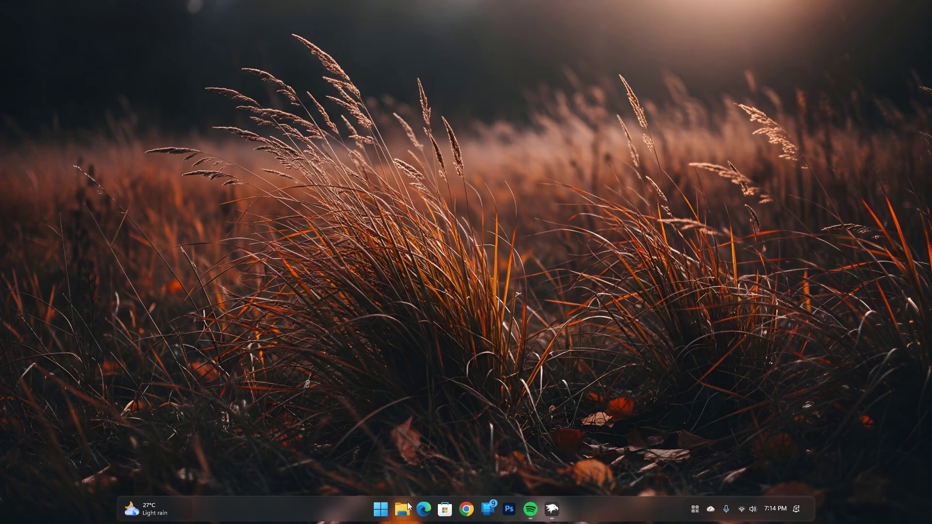
{"action": "left_click", "coordinate": [408, 505]}
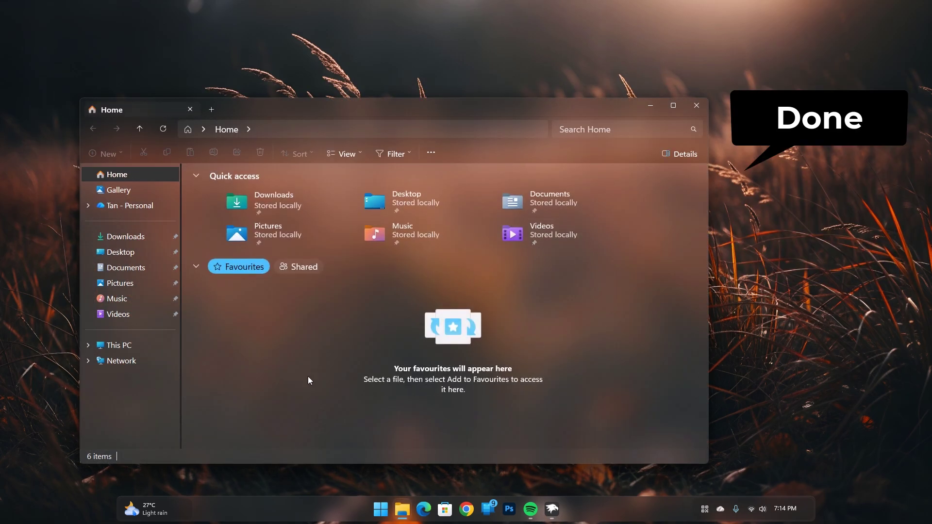
{"action": "left_click", "coordinate": [146, 345]}
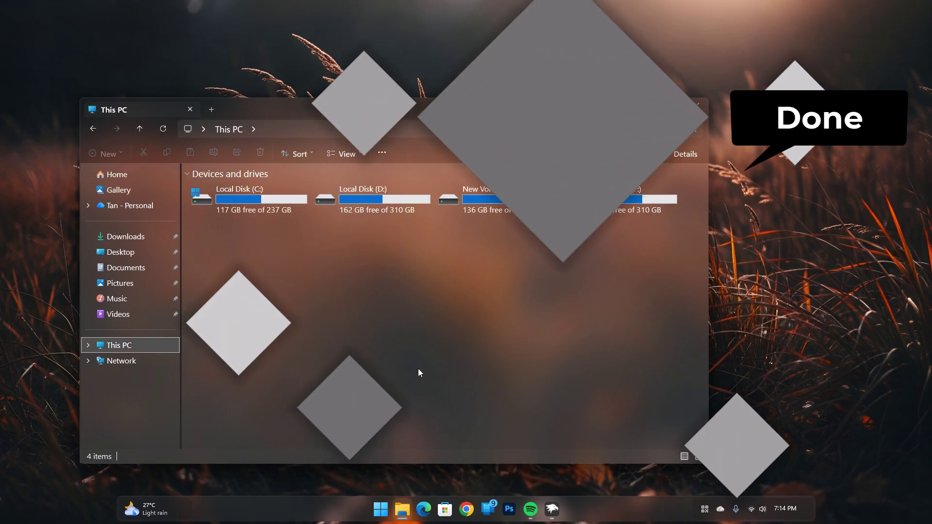